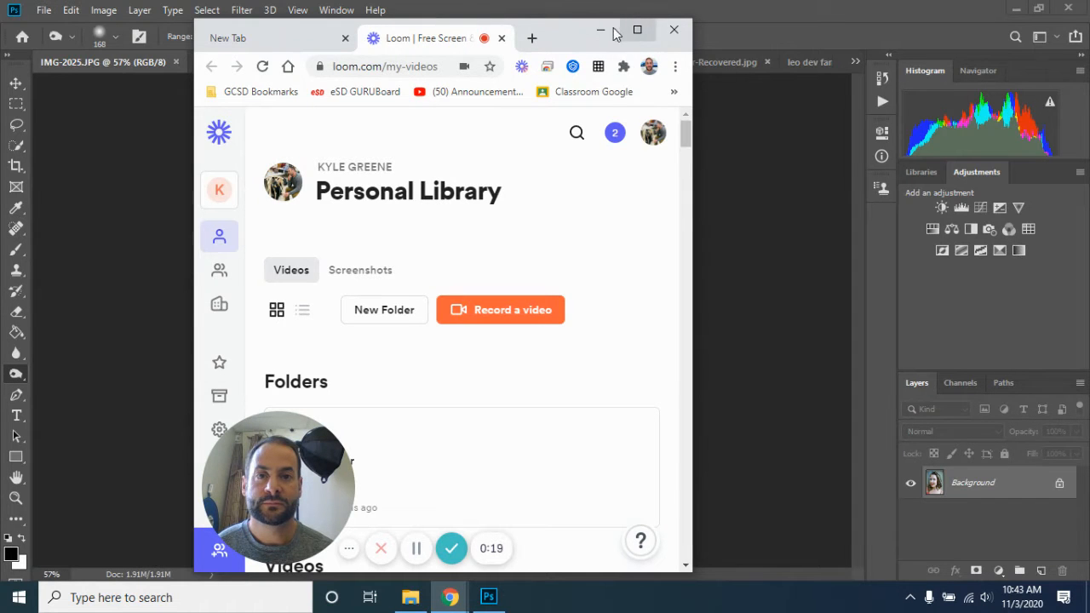
# Switch to Photoshop and view the tools grouped with the Blur tool
pyautogui.click(602, 31)
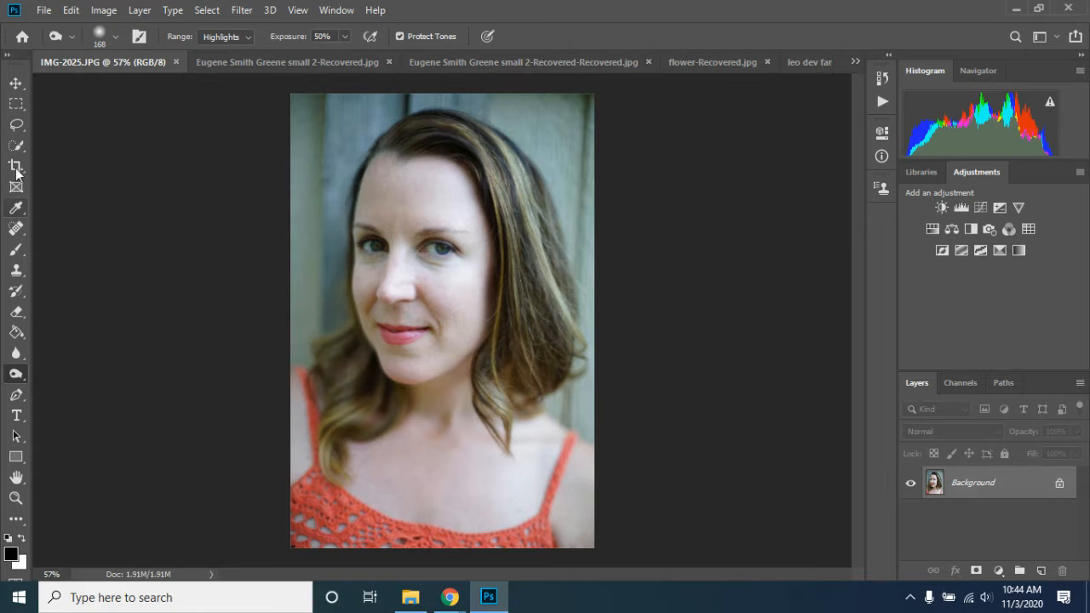
pyautogui.click(20, 355)
pyautogui.rightClick(18, 355)
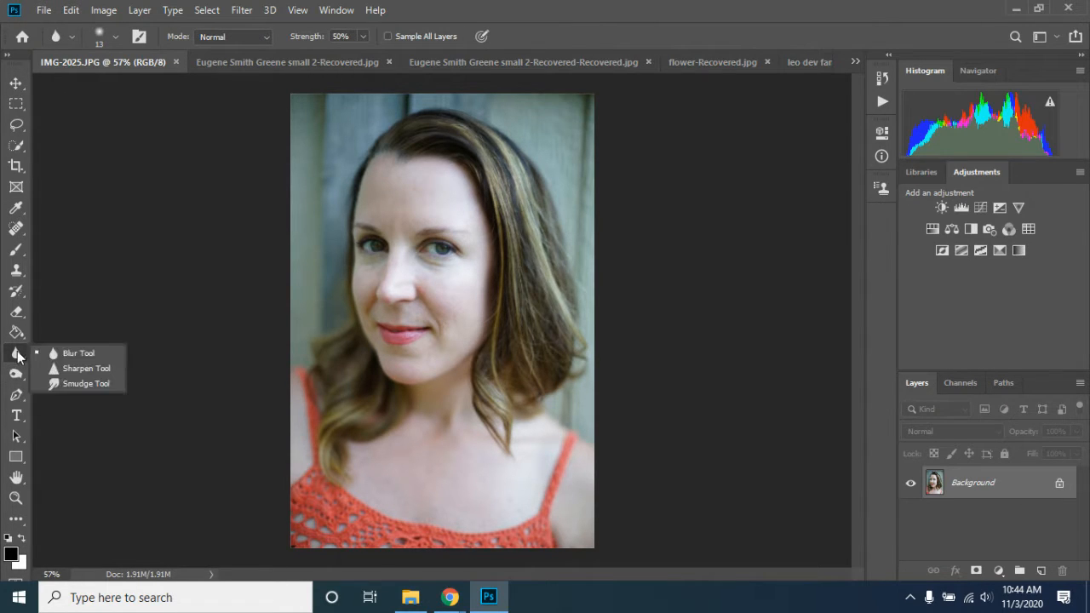
pyautogui.click(21, 378)
pyautogui.click(17, 377)
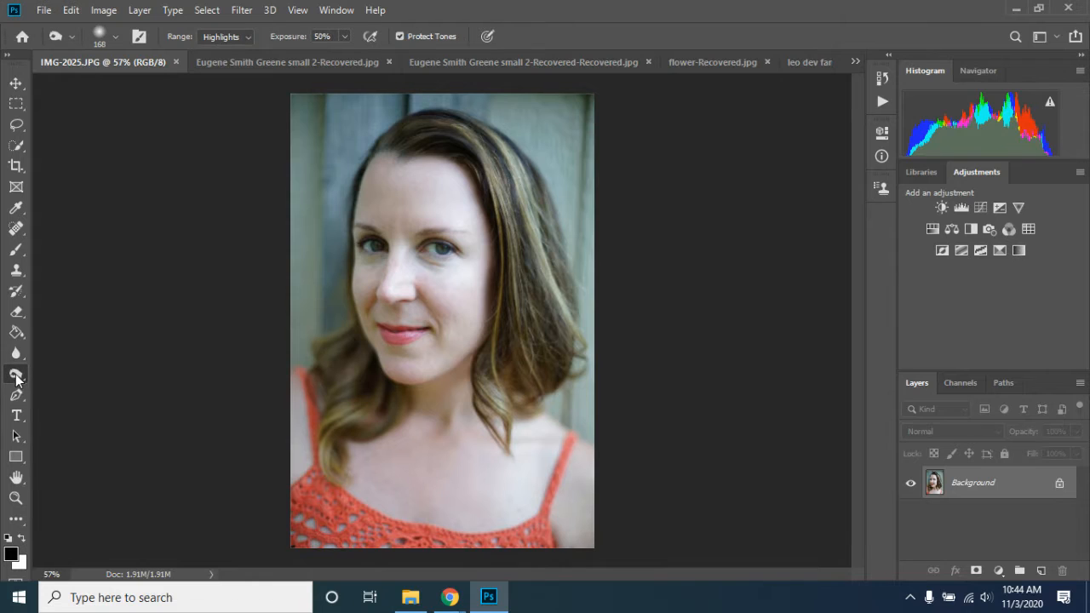
# Select the Dodge tool and view the tonal range options it offers
pyautogui.rightClick(17, 377)
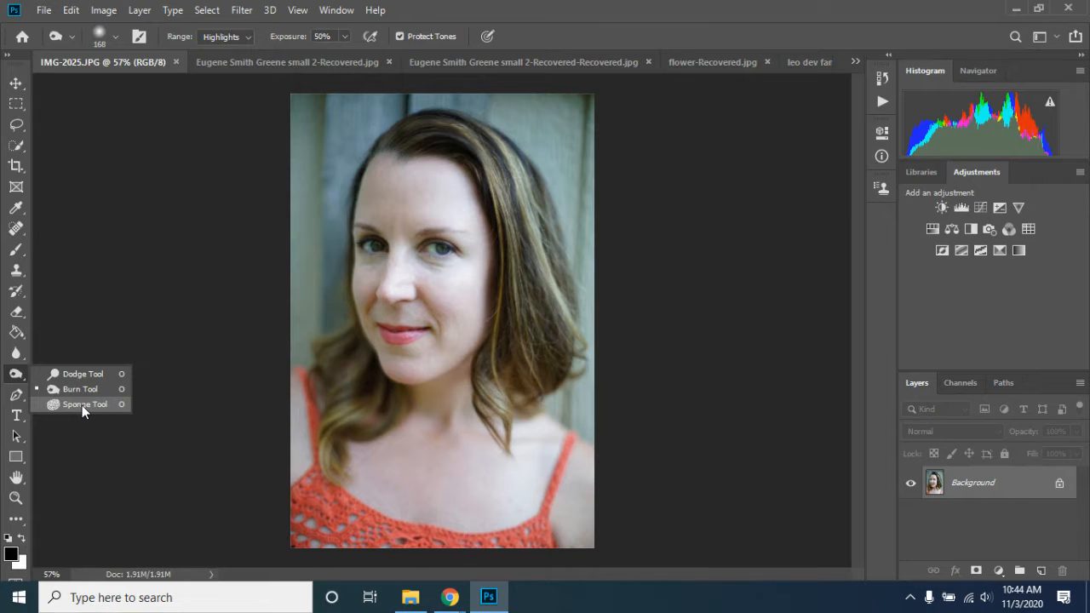
pyautogui.click(86, 372)
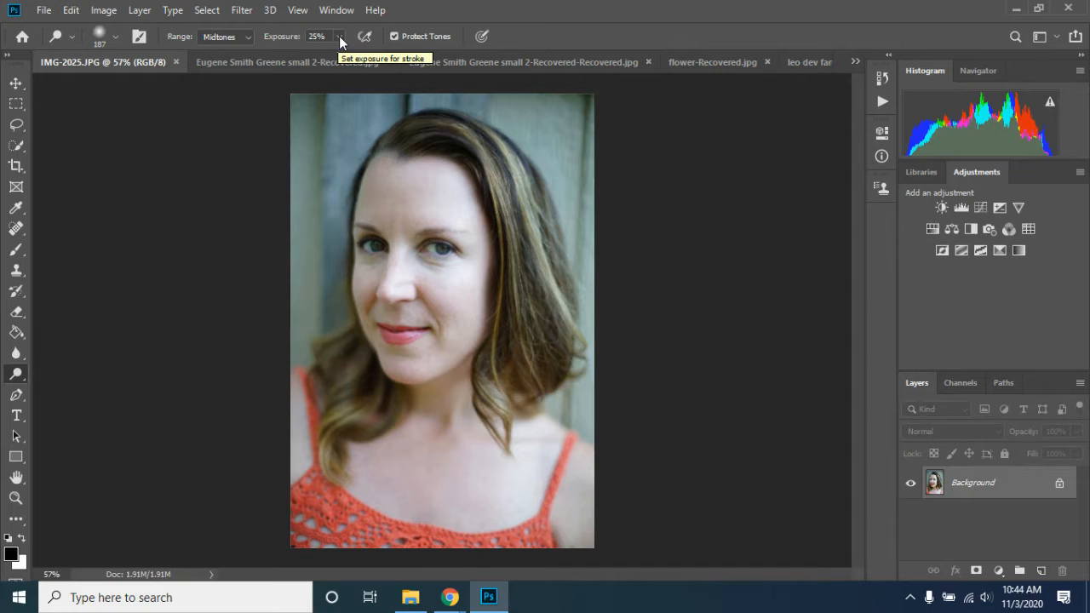
pyautogui.click(249, 39)
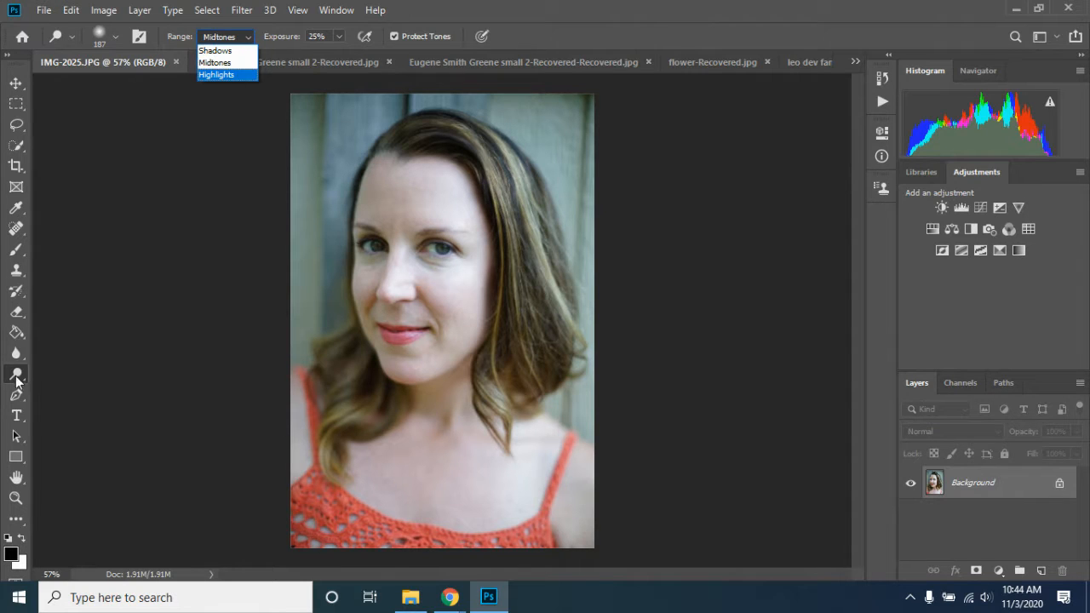
pyautogui.click(617, 23)
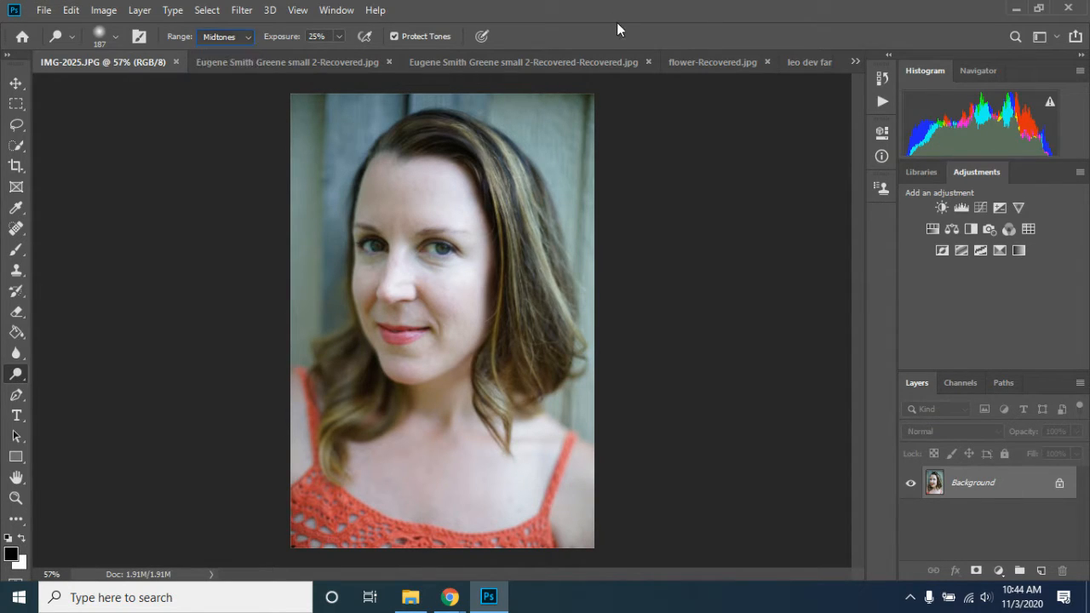
# Select the Burn tool and set its range to Midtones
pyautogui.rightClick(16, 373)
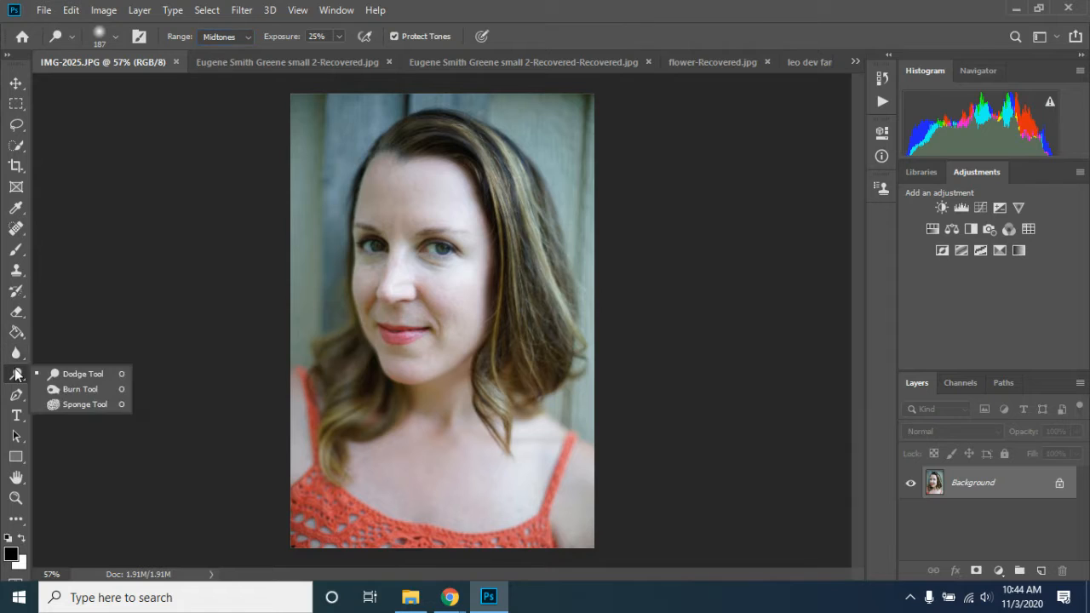
pyautogui.click(83, 389)
pyautogui.click(243, 37)
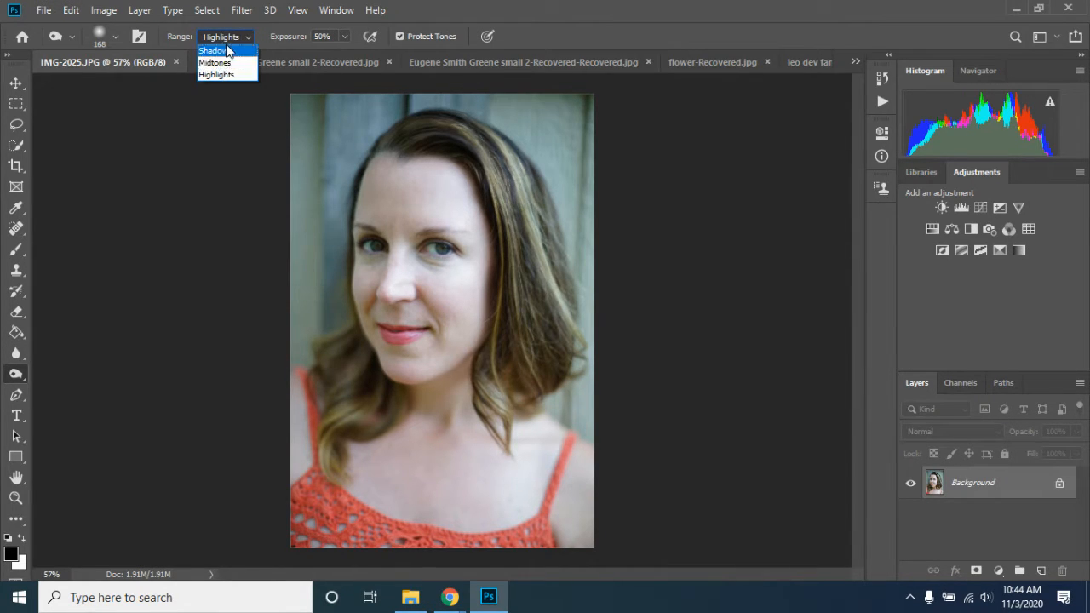
pyautogui.click(226, 63)
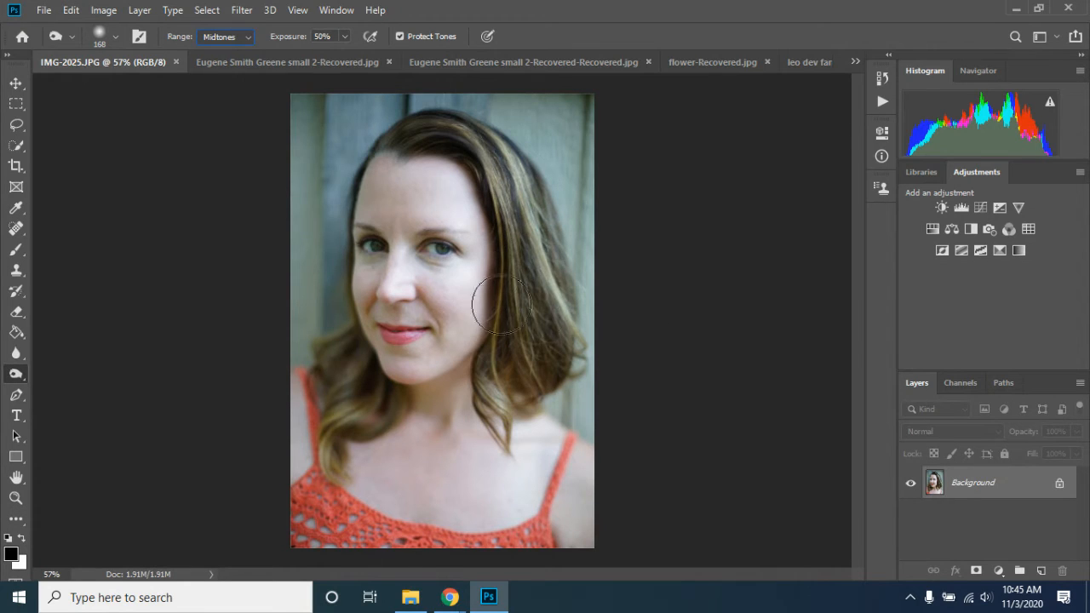
# Select the Sponge tool and view its Desaturate and Saturate modes
pyautogui.rightClick(16, 376)
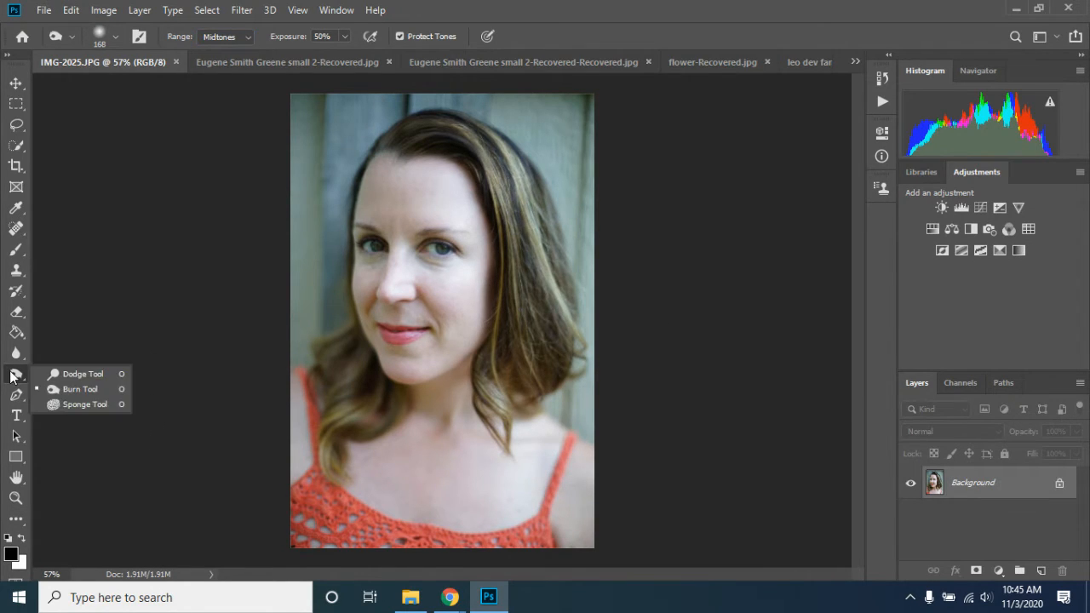
pyautogui.click(84, 406)
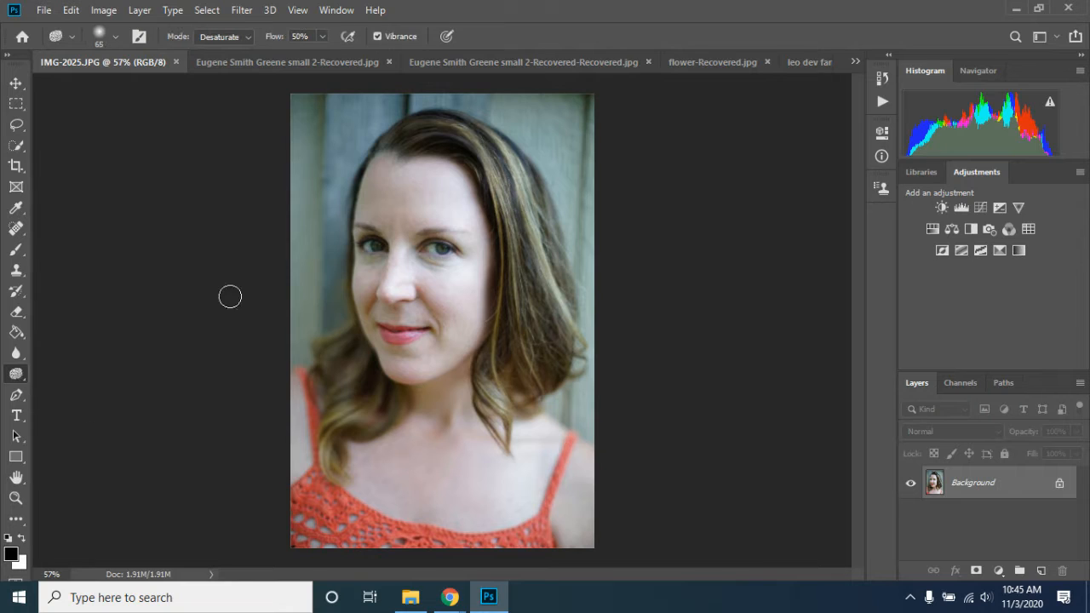
pyautogui.click(249, 36)
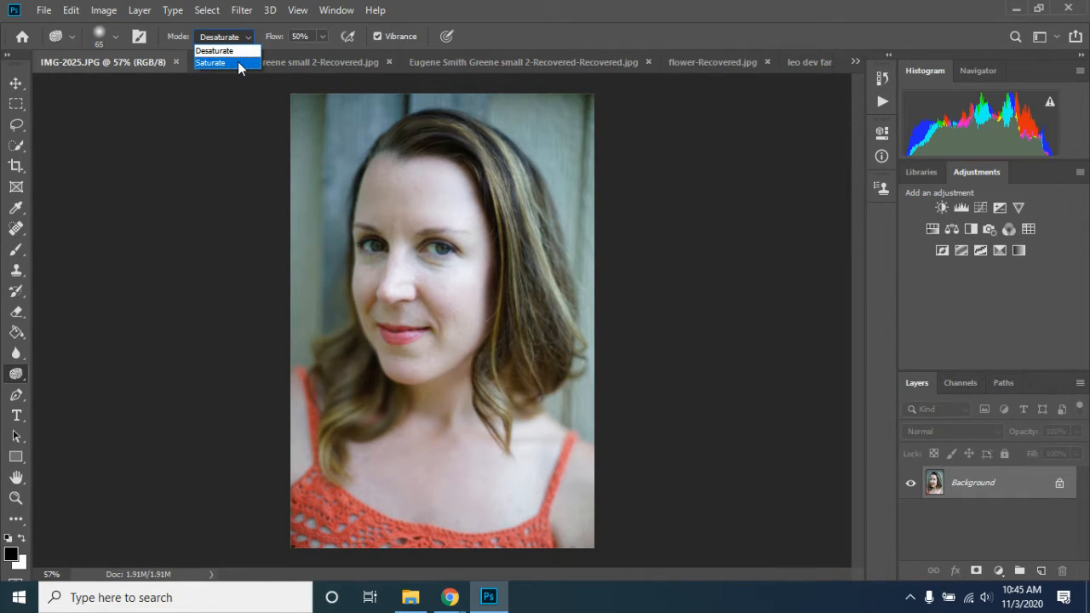
pyautogui.click(115, 36)
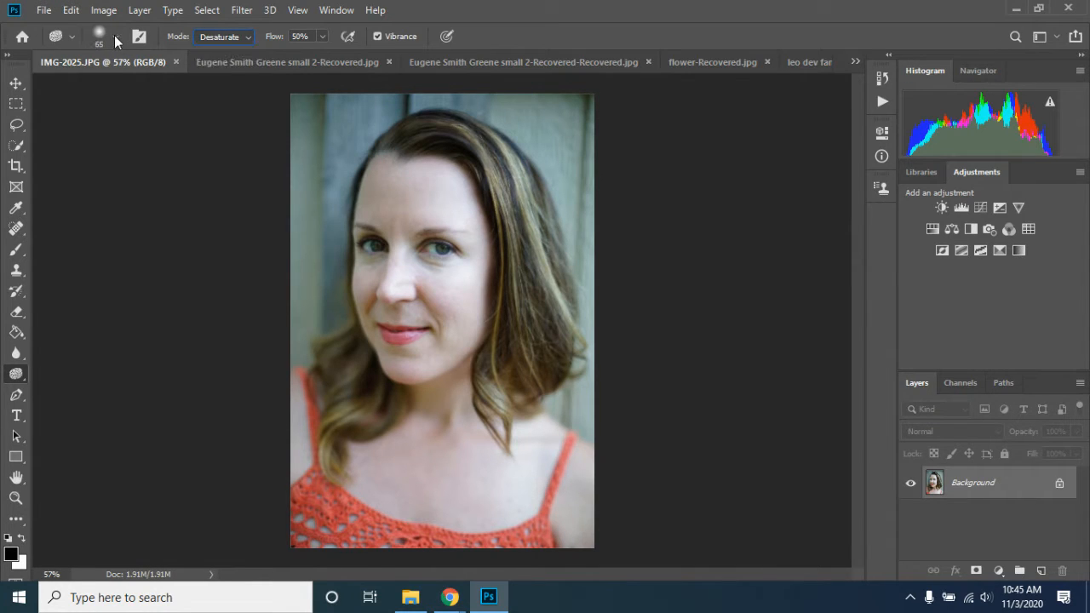
# Set the Sponge tool's brush to a size of 180 px with 0% hardness
pyautogui.click(115, 37)
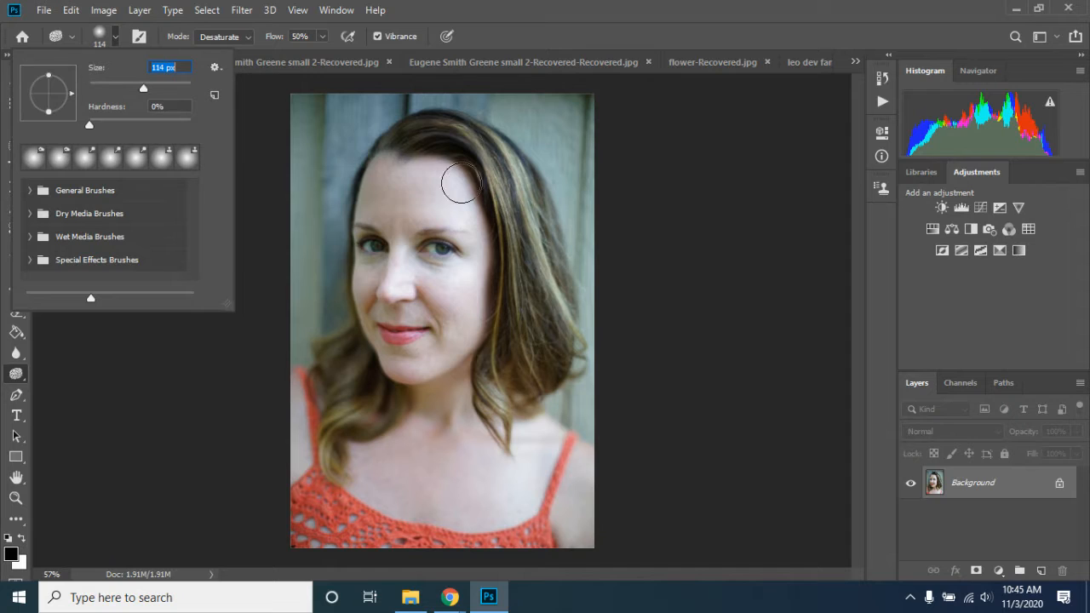
pyautogui.moveTo(157, 92); pyautogui.dragTo(161, 90)
pyautogui.moveTo(89, 125); pyautogui.dragTo(198, 132)
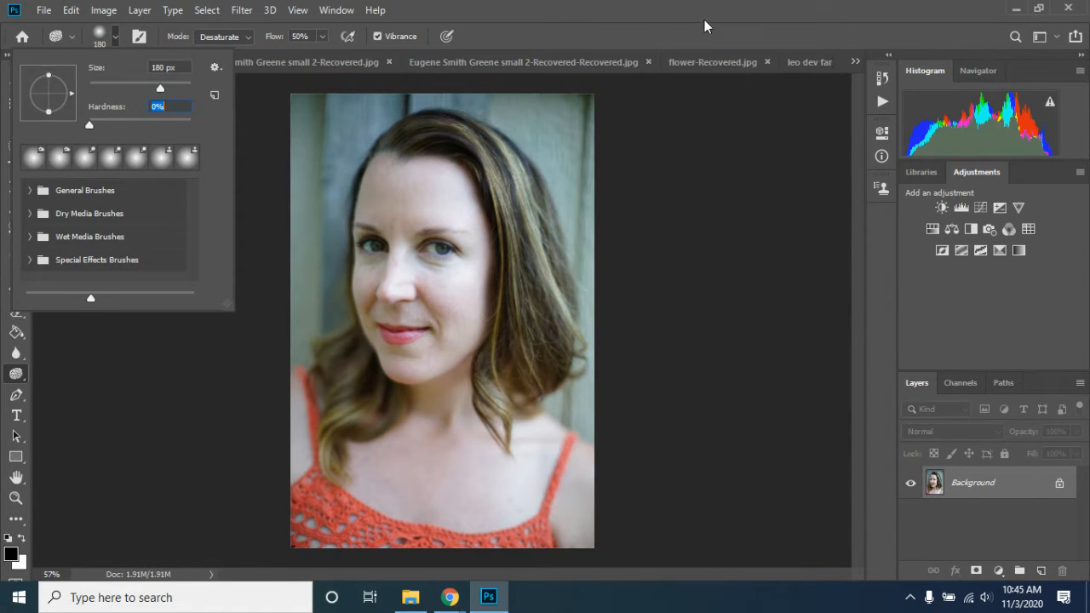
pyautogui.click(663, 16)
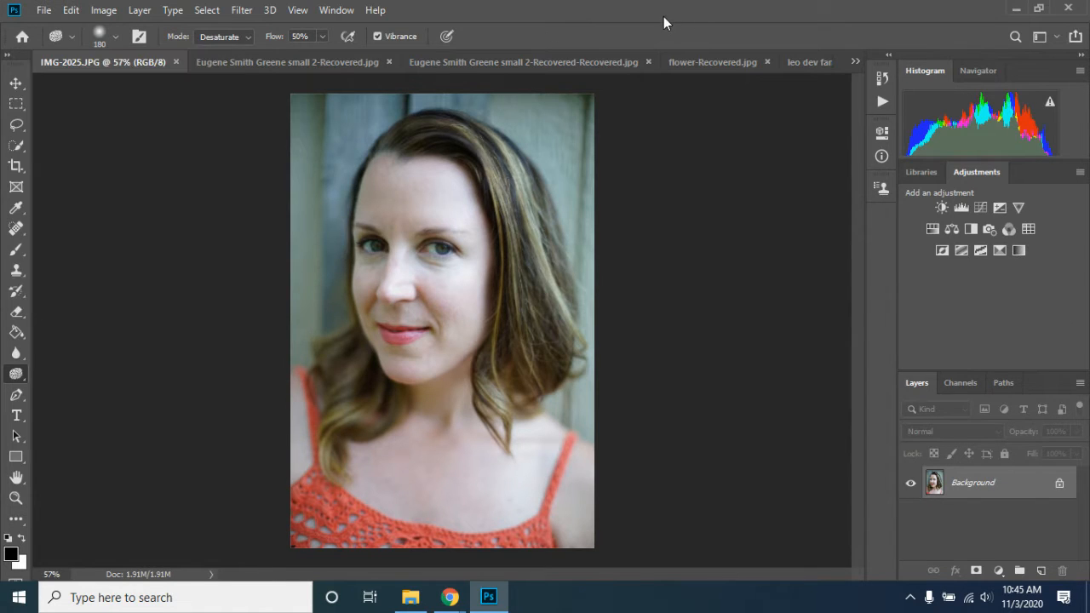
# Try the Dodge tool on the forehead in Midtones, and with the range set to Highlights on the cheek and chin
pyautogui.click(26, 372)
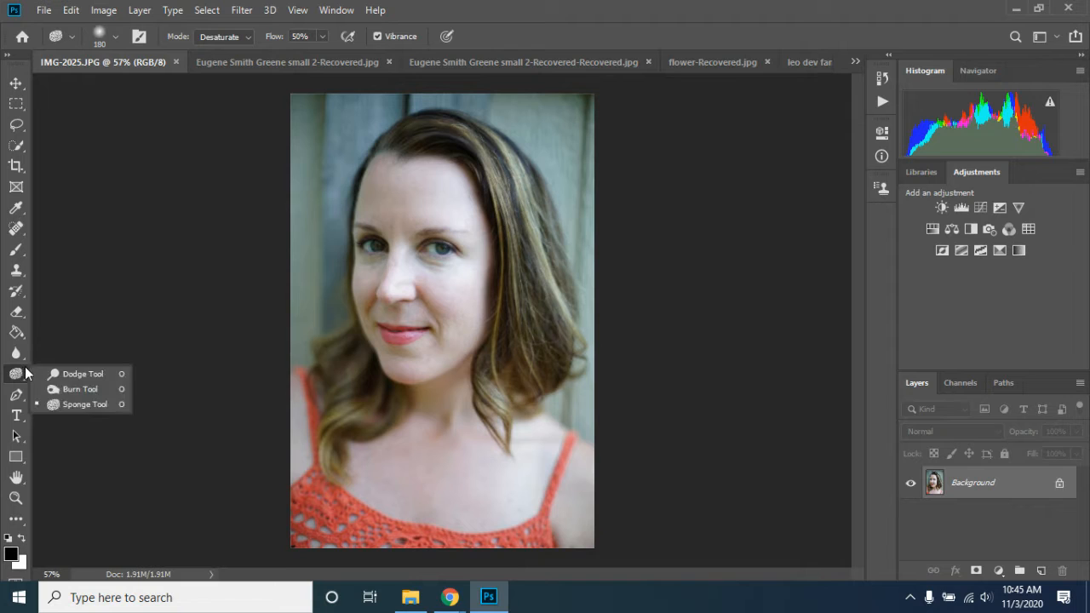
pyautogui.click(89, 376)
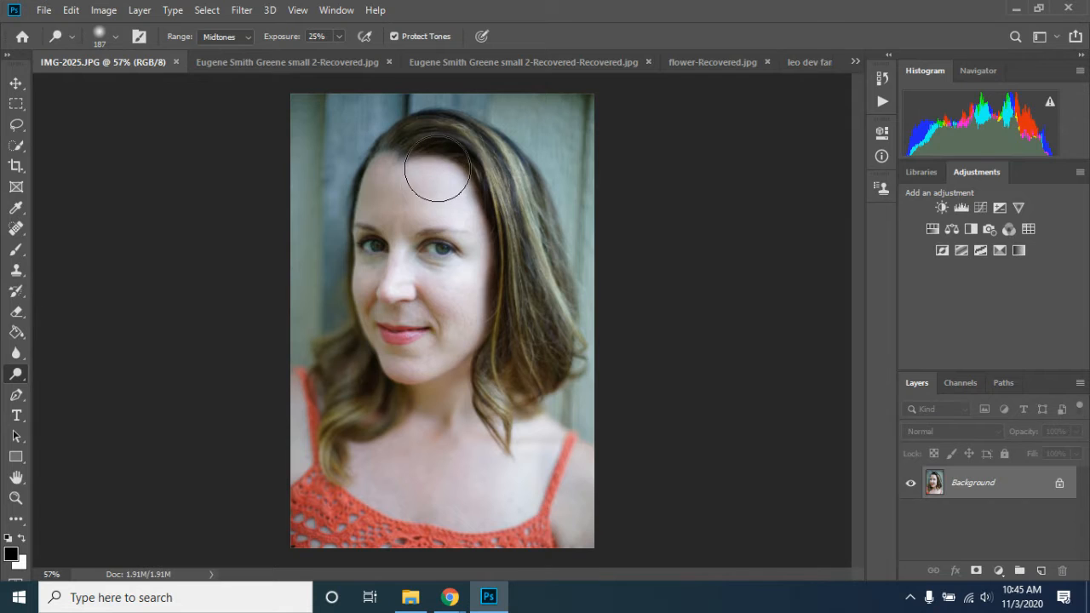
pyautogui.moveTo(436, 168); pyautogui.dragTo(438, 183)
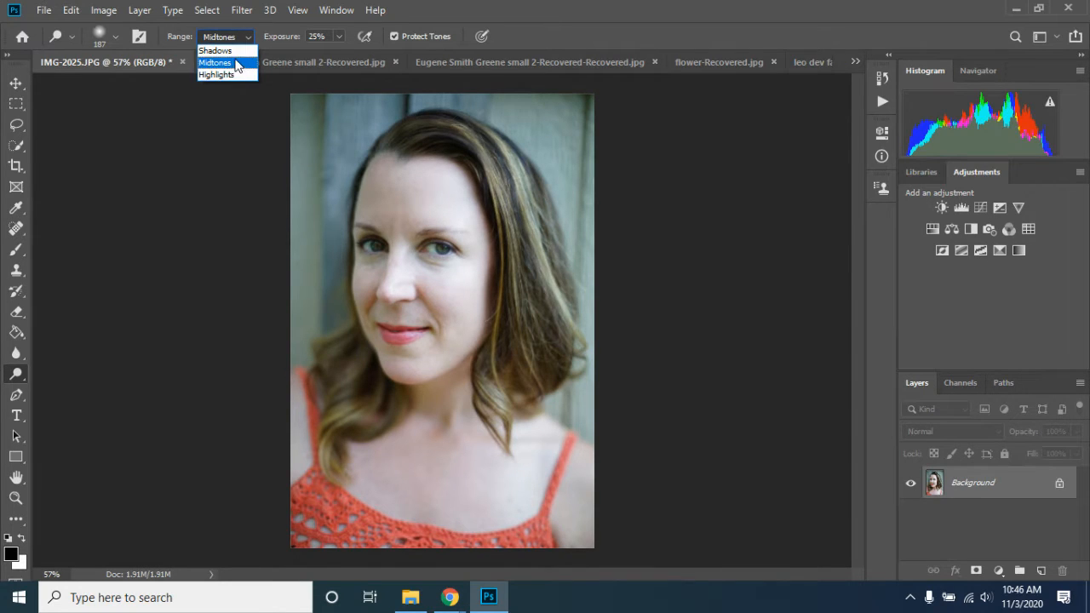
pyautogui.click(223, 74)
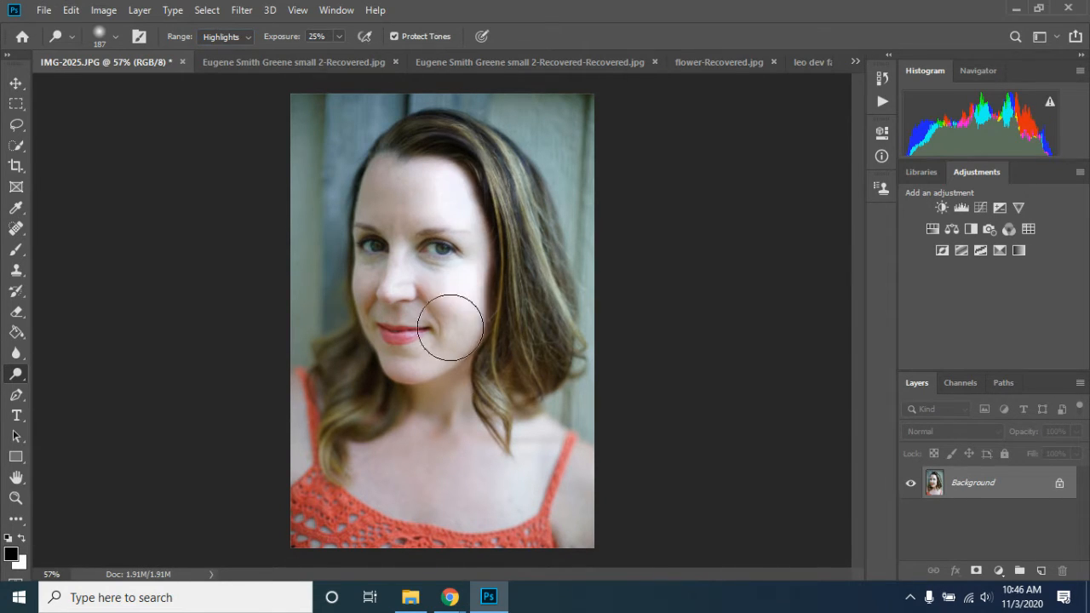
pyautogui.moveTo(486, 341); pyautogui.dragTo(395, 388)
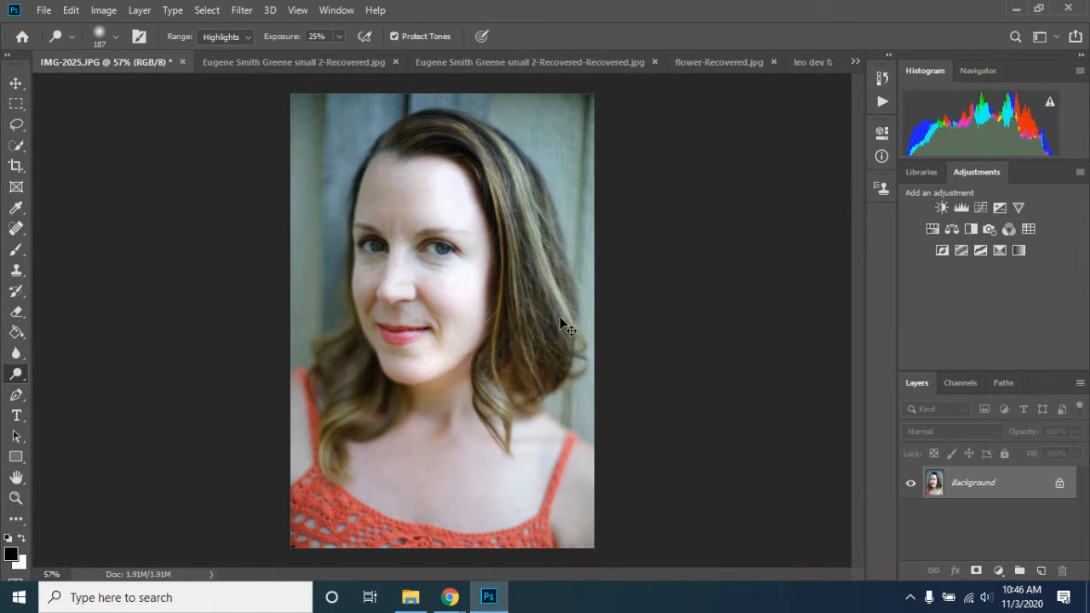
# Undo the dodge strokes made on the woman's face
pyautogui.hotkey('ctrl', 'z')
pyautogui.hotkey('ctrl', 'z')
pyautogui.hotkey('ctrl', 'z')
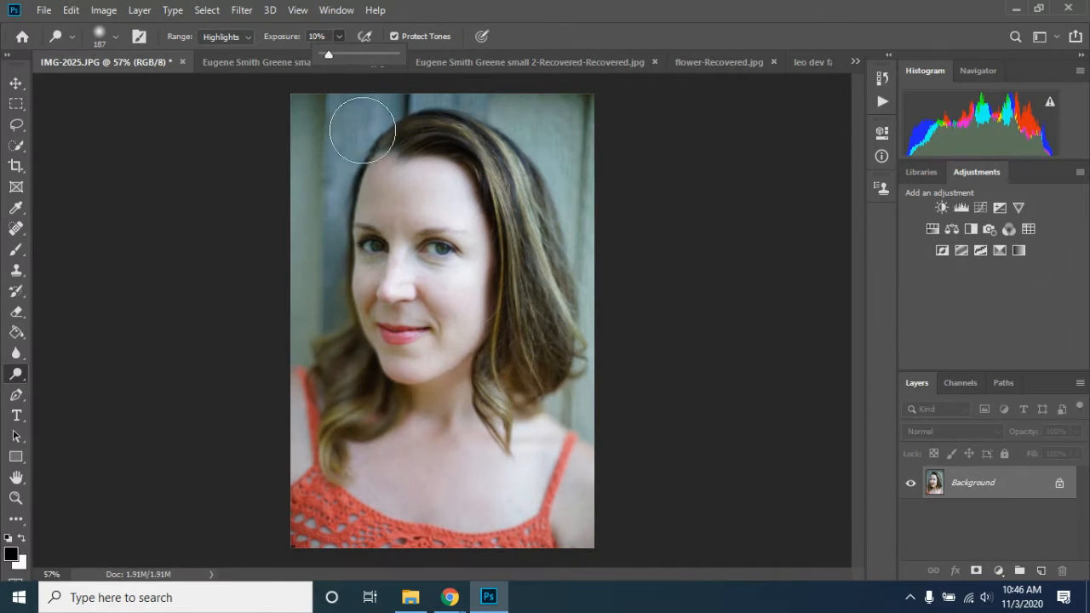
# Lighten the highlights of the face, hair and chest with the Dodge tool at 10% exposure
pyautogui.click(448, 177)
pyautogui.moveTo(448, 177)
pyautogui.mouseDown()
pyautogui.moveTo(476, 269)
pyautogui.moveTo(439, 352)
pyautogui.moveTo(462, 401)
pyautogui.mouseUp()
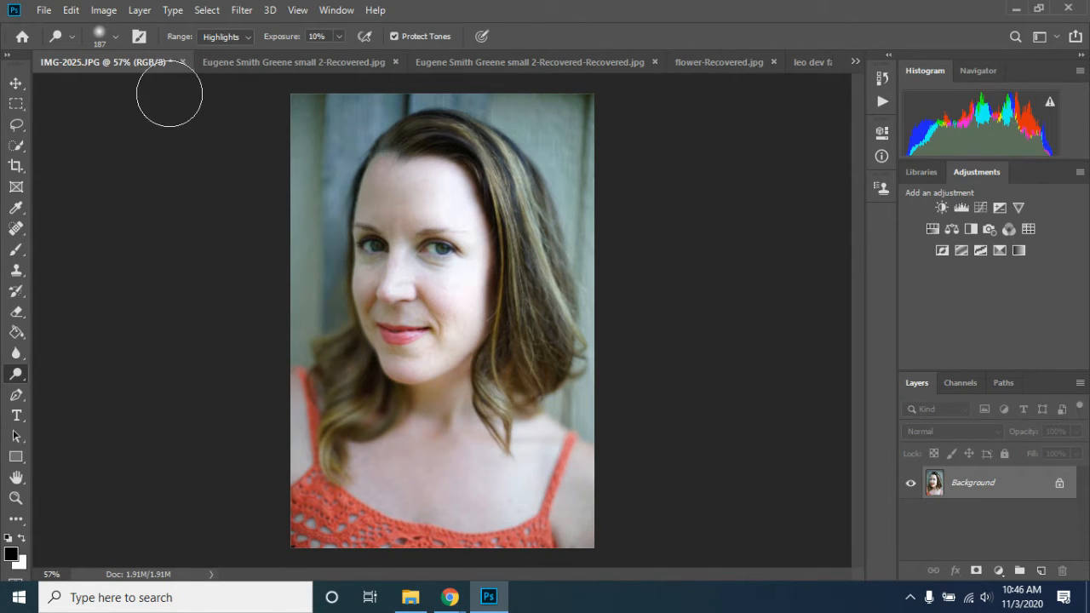
pyautogui.moveTo(494, 149)
pyautogui.mouseDown()
pyautogui.moveTo(567, 335)
pyautogui.moveTo(564, 364)
pyautogui.moveTo(523, 407)
pyautogui.mouseUp()
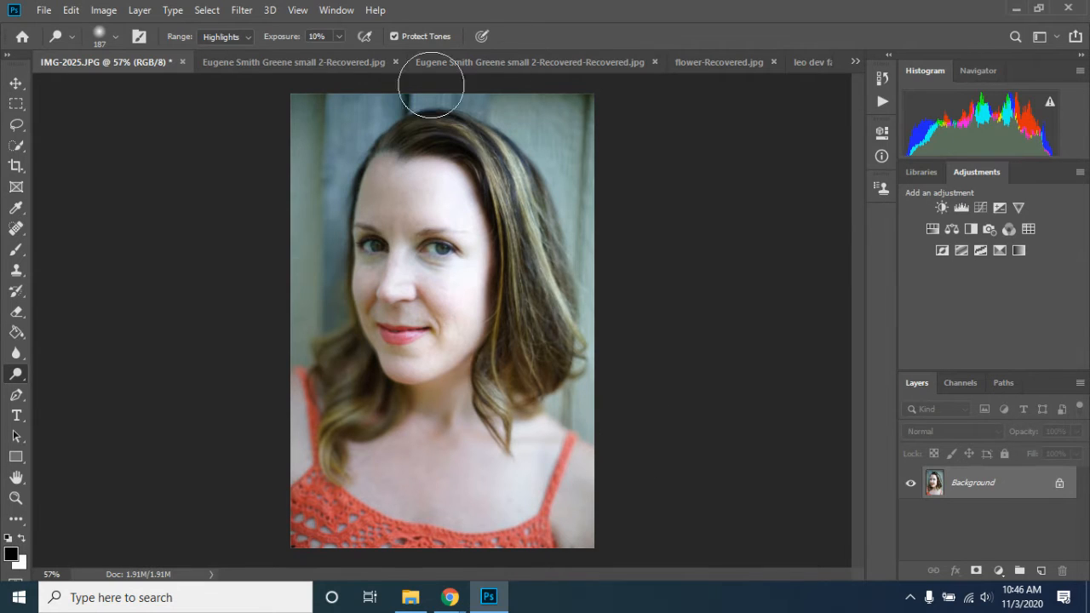
pyautogui.moveTo(439, 456)
pyautogui.mouseDown()
pyautogui.moveTo(372, 457)
pyautogui.moveTo(332, 441)
pyautogui.moveTo(336, 425)
pyautogui.moveTo(365, 503)
pyautogui.moveTo(347, 448)
pyautogui.moveTo(338, 486)
pyautogui.moveTo(386, 489)
pyautogui.mouseUp()
pyautogui.moveTo(557, 434)
pyautogui.mouseDown()
pyautogui.moveTo(599, 451)
pyautogui.moveTo(503, 479)
pyautogui.moveTo(554, 429)
pyautogui.mouseUp()
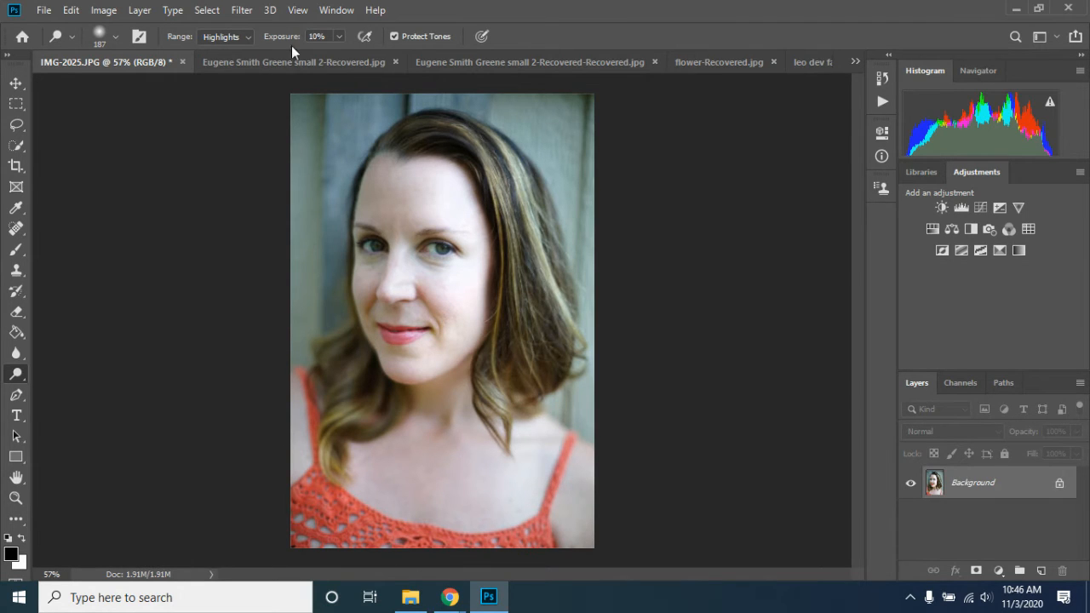
# Set the Dodge range to Shadows and lighten the dark areas of the hair on both sides of the face
pyautogui.click(249, 36)
pyautogui.click(235, 55)
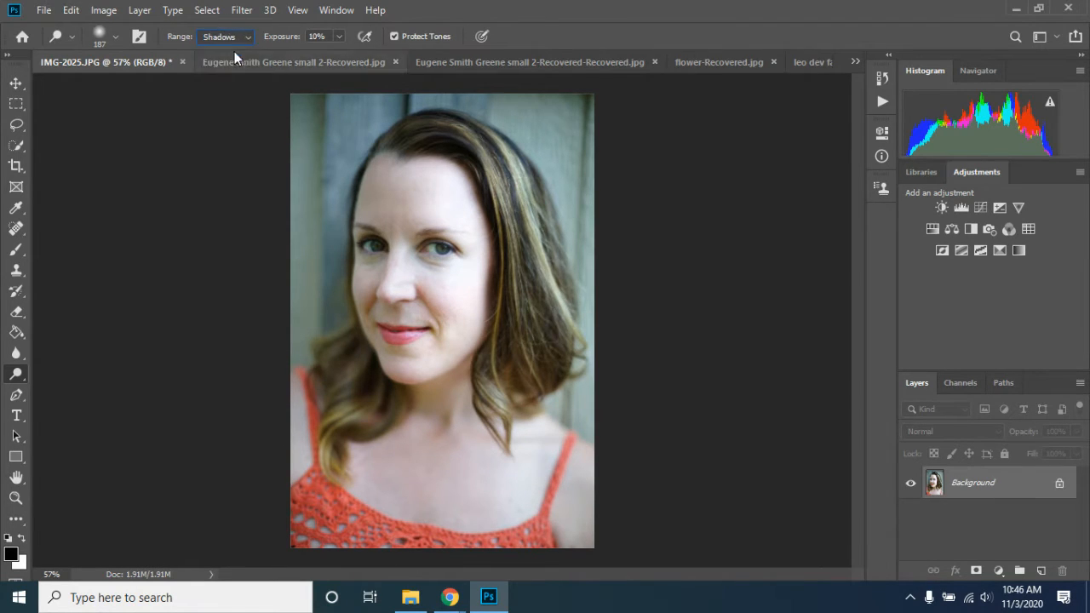
pyautogui.moveTo(422, 143)
pyautogui.mouseDown()
pyautogui.moveTo(456, 134)
pyautogui.moveTo(414, 138)
pyautogui.moveTo(470, 143)
pyautogui.moveTo(431, 145)
pyautogui.moveTo(473, 155)
pyautogui.moveTo(486, 207)
pyautogui.moveTo(446, 144)
pyautogui.moveTo(500, 235)
pyautogui.moveTo(496, 225)
pyautogui.moveTo(510, 341)
pyautogui.moveTo(519, 326)
pyautogui.moveTo(539, 436)
pyautogui.moveTo(543, 324)
pyautogui.moveTo(550, 360)
pyautogui.mouseUp()
pyautogui.moveTo(369, 438)
pyautogui.mouseDown()
pyautogui.moveTo(358, 384)
pyautogui.moveTo(343, 426)
pyautogui.mouseUp()
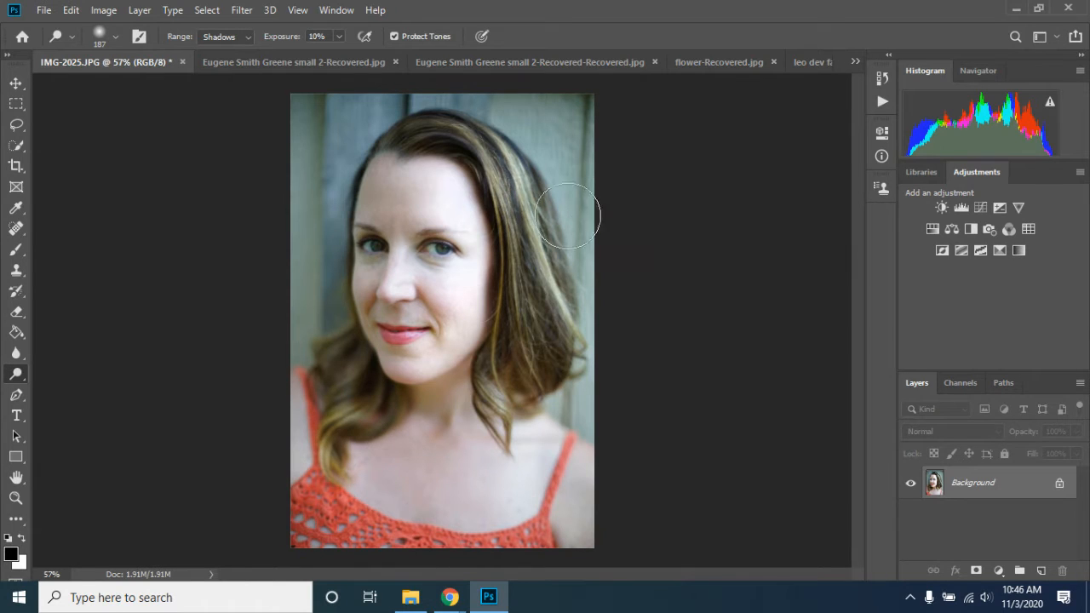
pyautogui.click(249, 38)
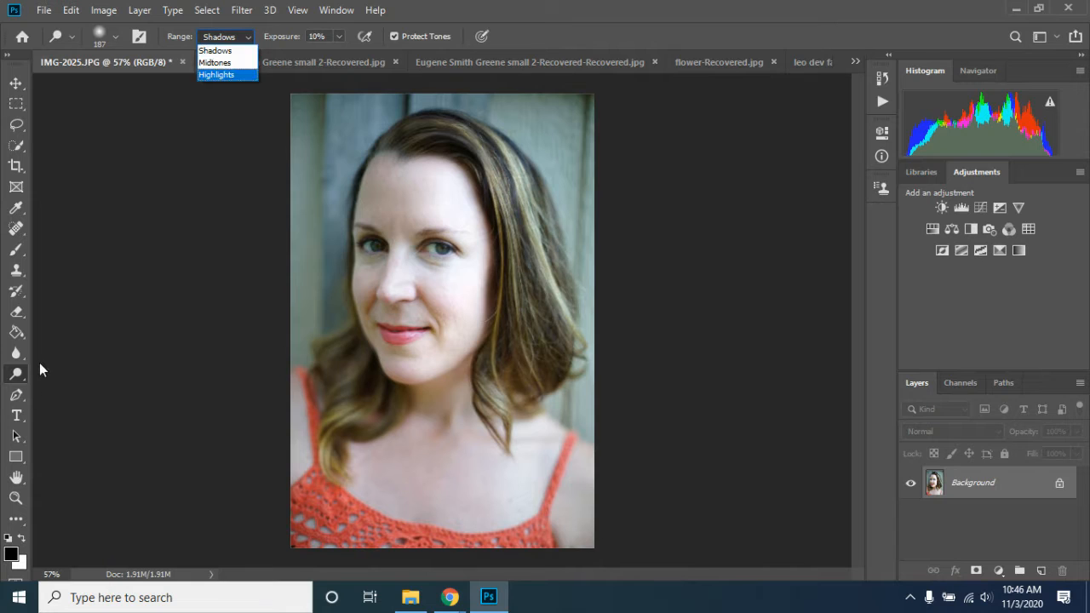
# Darken the hair left of the woman's chin using the Burn tool with a 94 px brush
pyautogui.click(17, 374)
pyautogui.rightClick(16, 373)
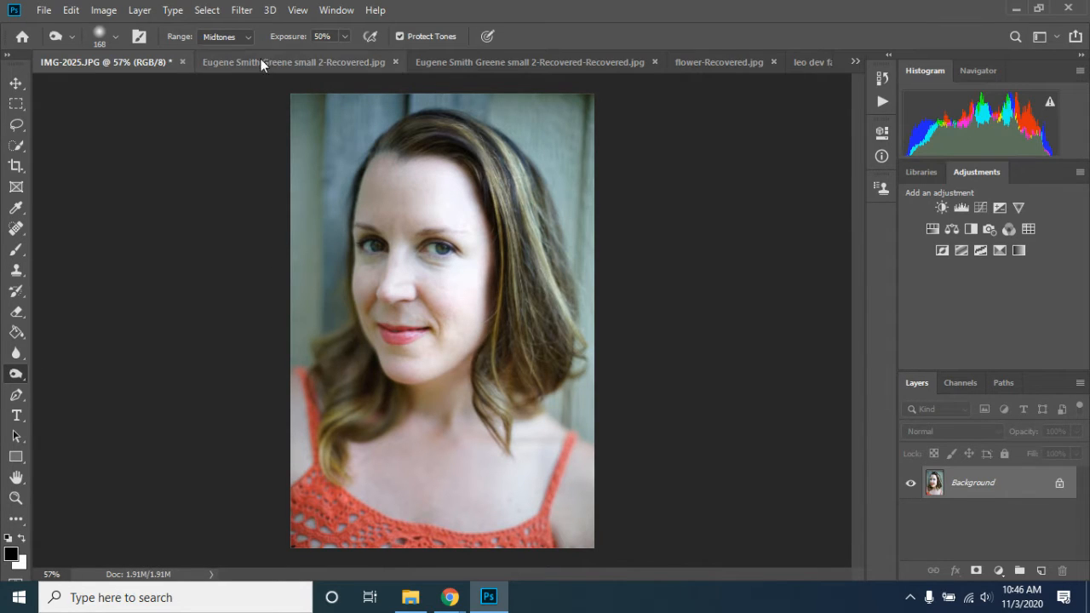
pyautogui.click(113, 36)
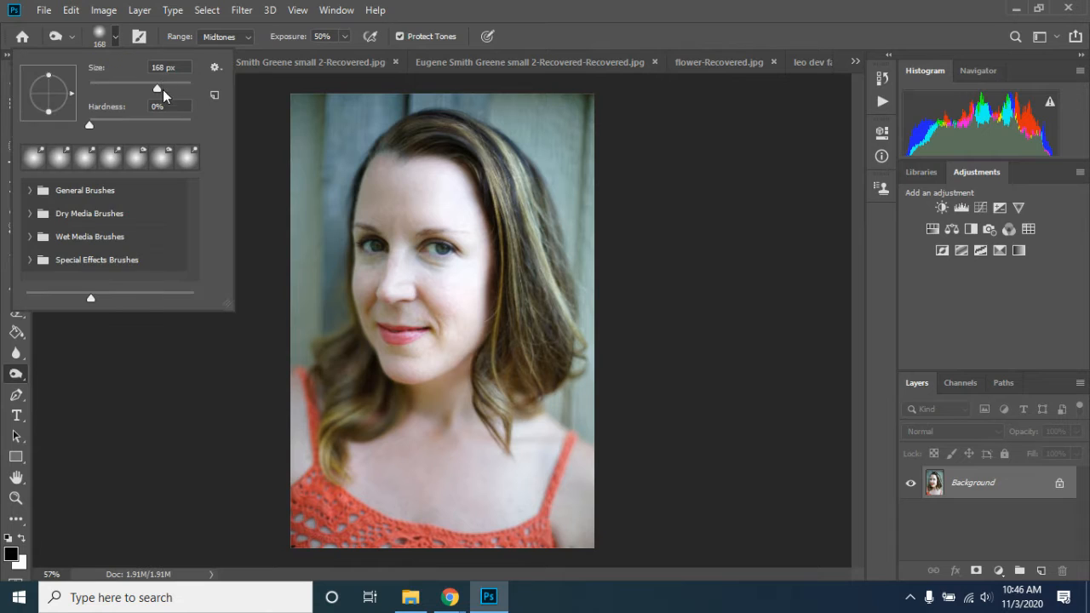
pyautogui.moveTo(159, 88); pyautogui.dragTo(139, 89)
pyautogui.moveTo(351, 343)
pyautogui.mouseDown()
pyautogui.moveTo(373, 377)
pyautogui.moveTo(368, 415)
pyautogui.mouseUp()
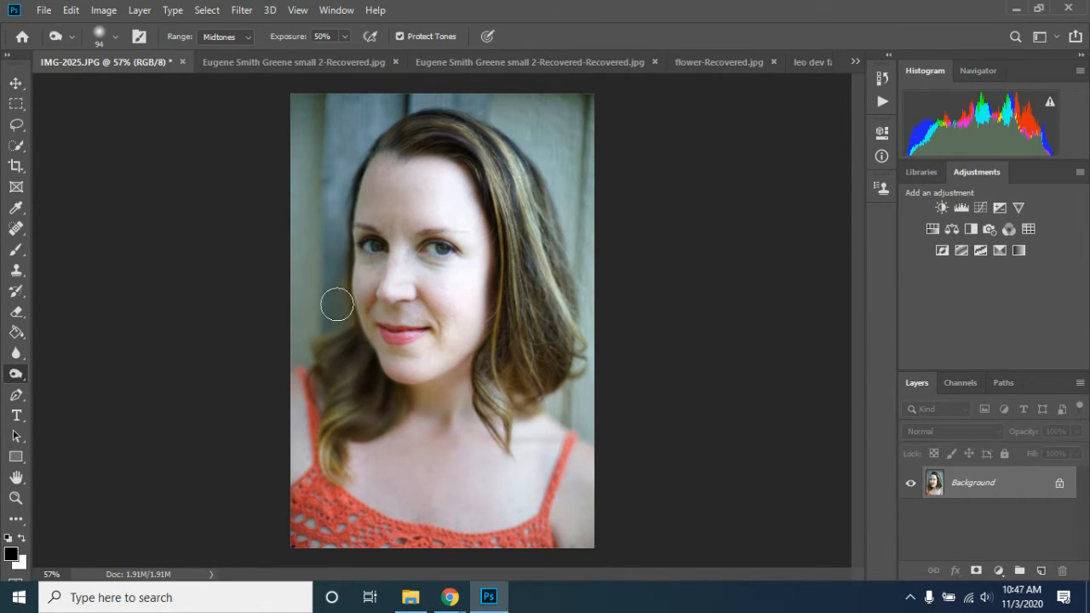
# Burn the wooden background along the photo's left side and top edge to darken it around the head
pyautogui.moveTo(365, 147)
pyautogui.mouseDown()
pyautogui.moveTo(338, 209)
pyautogui.moveTo(325, 327)
pyautogui.moveTo(331, 124)
pyautogui.moveTo(342, 103)
pyautogui.moveTo(394, 101)
pyautogui.moveTo(358, 143)
pyautogui.mouseUp()
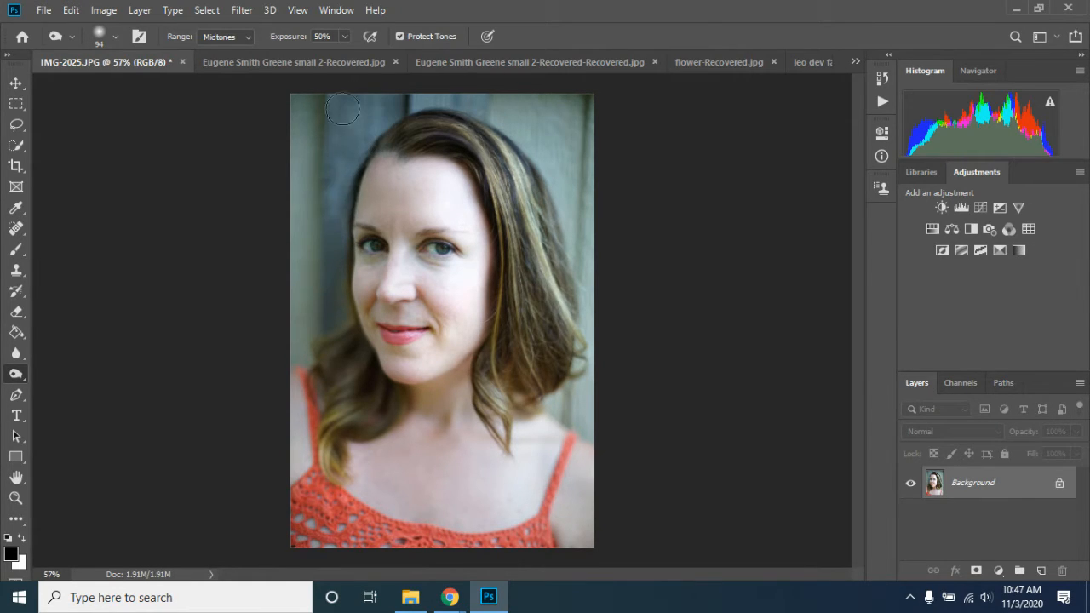
pyautogui.moveTo(307, 105); pyautogui.dragTo(309, 344)
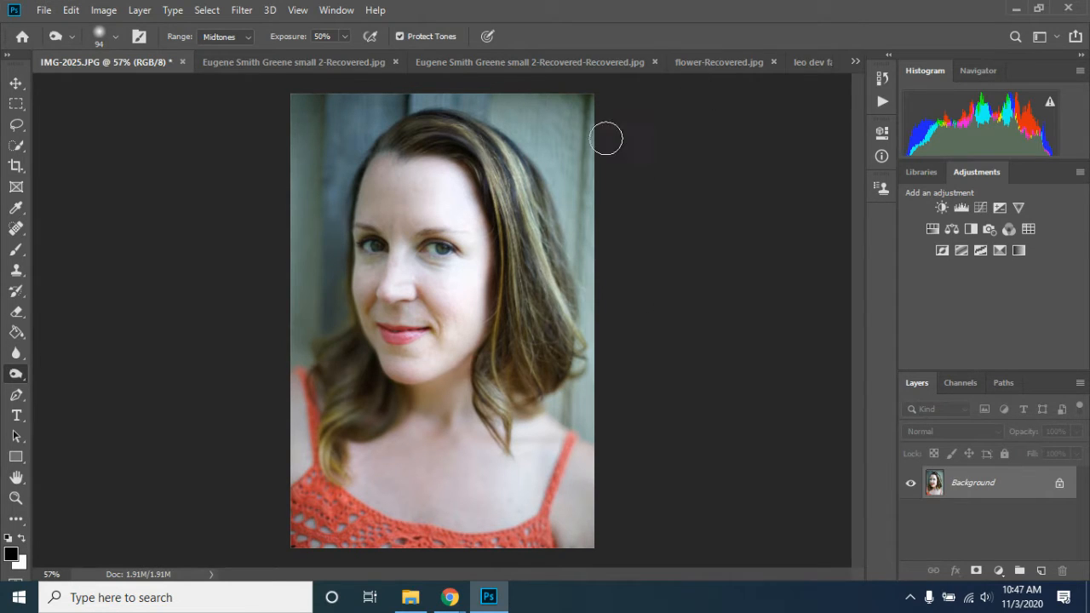
pyautogui.moveTo(420, 100)
pyautogui.mouseDown()
pyautogui.moveTo(472, 104)
pyautogui.moveTo(521, 136)
pyautogui.mouseUp()
pyautogui.moveTo(405, 87)
pyautogui.mouseDown()
pyautogui.moveTo(526, 93)
pyautogui.moveTo(621, 132)
pyautogui.mouseUp()
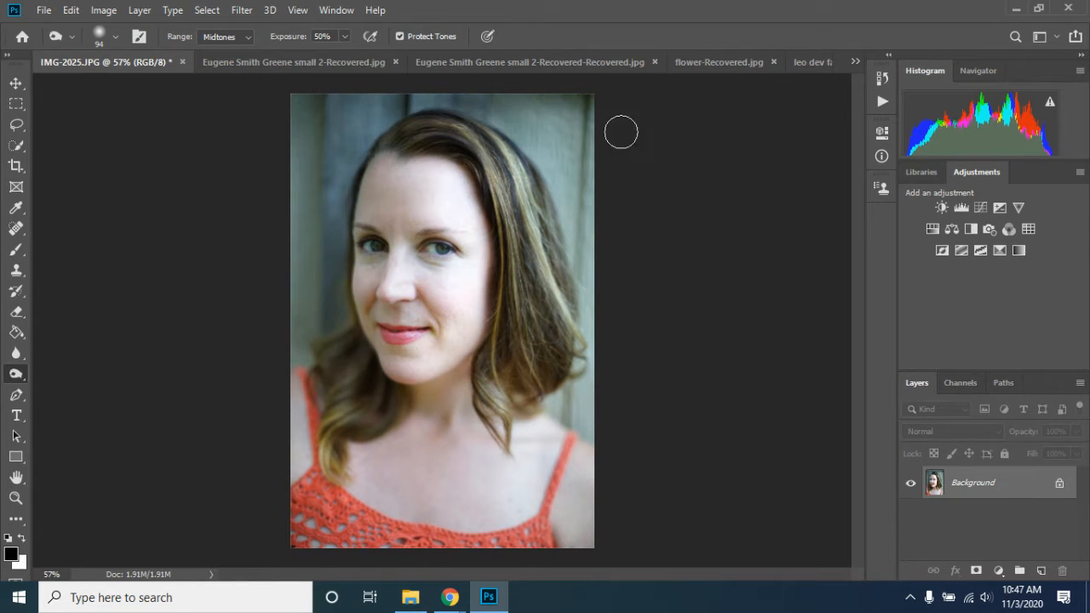
# Burn the background beside the head in Midtones and the hair around the face in Shadows, at 50% exposure
pyautogui.moveTo(385, 104)
pyautogui.mouseDown()
pyautogui.moveTo(361, 142)
pyautogui.moveTo(338, 200)
pyautogui.moveTo(323, 329)
pyautogui.moveTo(320, 210)
pyautogui.moveTo(349, 127)
pyautogui.moveTo(375, 97)
pyautogui.moveTo(333, 106)
pyautogui.moveTo(303, 155)
pyautogui.moveTo(293, 350)
pyautogui.moveTo(302, 356)
pyautogui.moveTo(328, 315)
pyautogui.mouseUp()
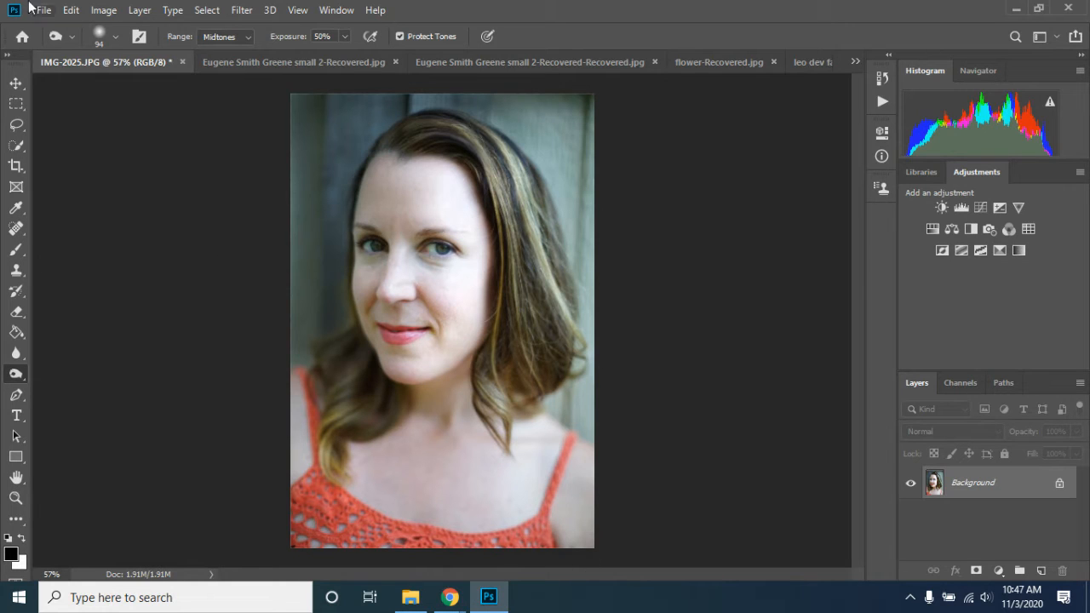
pyautogui.click(244, 36)
pyautogui.click(223, 50)
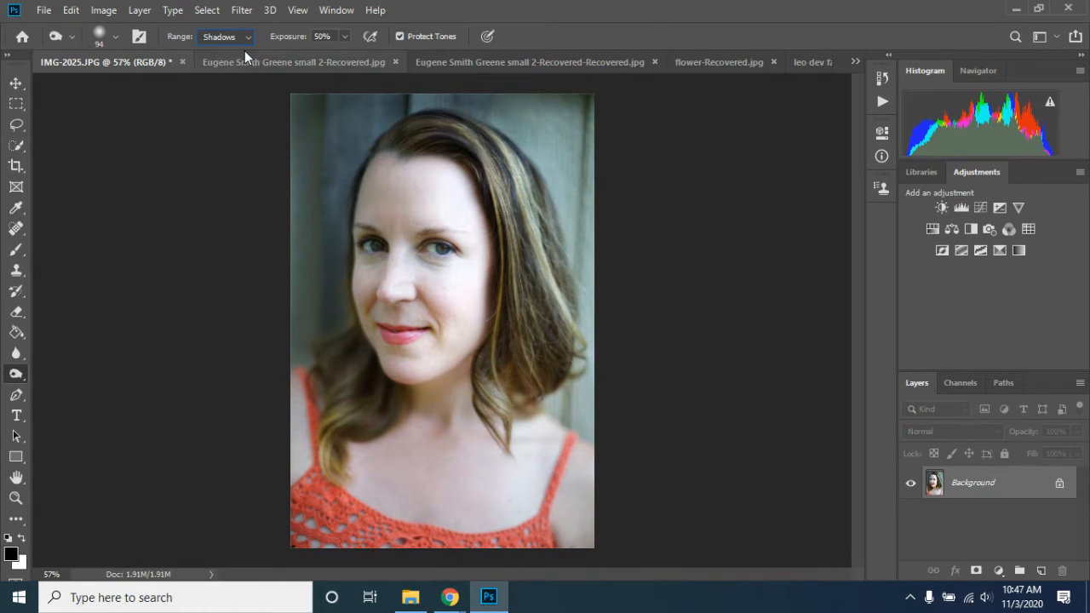
pyautogui.moveTo(361, 362)
pyautogui.mouseDown()
pyautogui.moveTo(366, 387)
pyautogui.moveTo(389, 400)
pyautogui.moveTo(347, 415)
pyautogui.moveTo(351, 342)
pyautogui.moveTo(328, 364)
pyautogui.mouseUp()
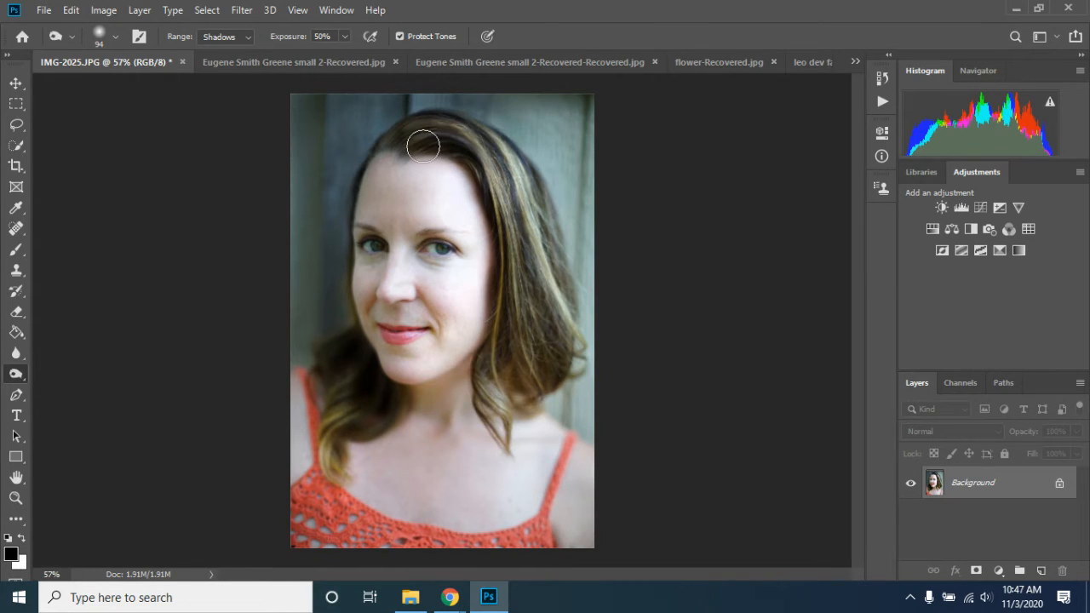
pyautogui.moveTo(442, 143)
pyautogui.mouseDown()
pyautogui.moveTo(469, 159)
pyautogui.moveTo(506, 228)
pyautogui.mouseUp()
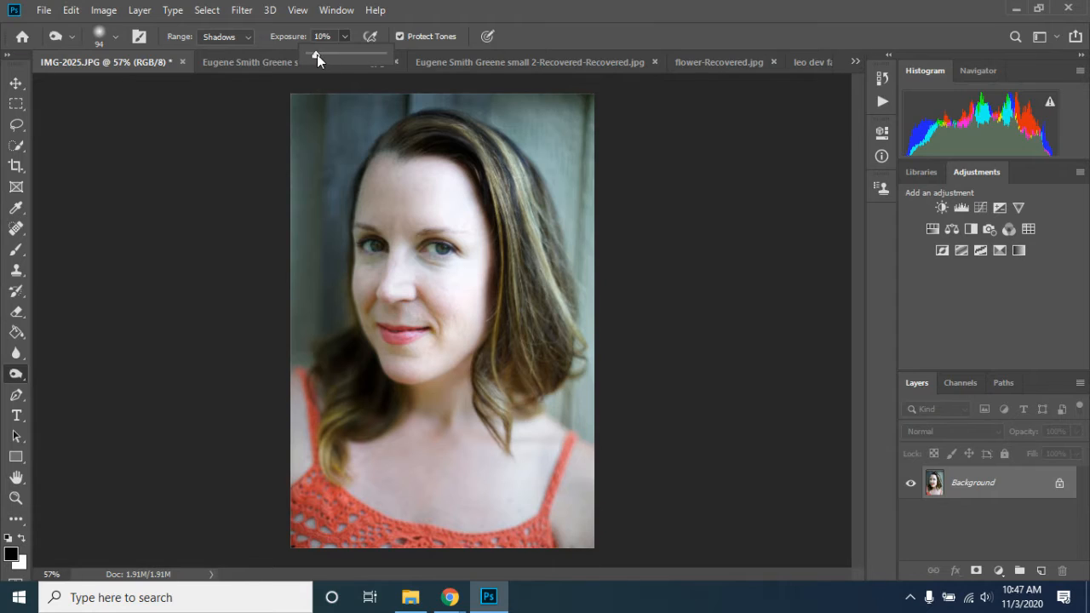
# Burn the midtones of the hair from the forehead down to the shoulder with a 174 px brush at 10% exposure
pyautogui.click(114, 39)
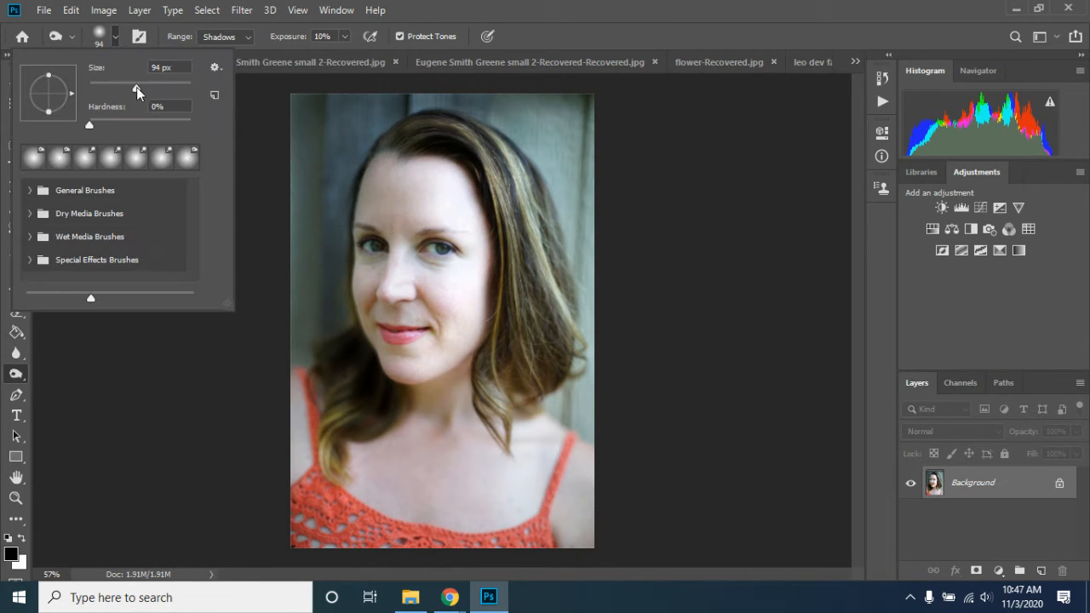
pyautogui.moveTo(159, 90); pyautogui.dragTo(171, 85)
pyautogui.click(234, 41)
pyautogui.click(229, 59)
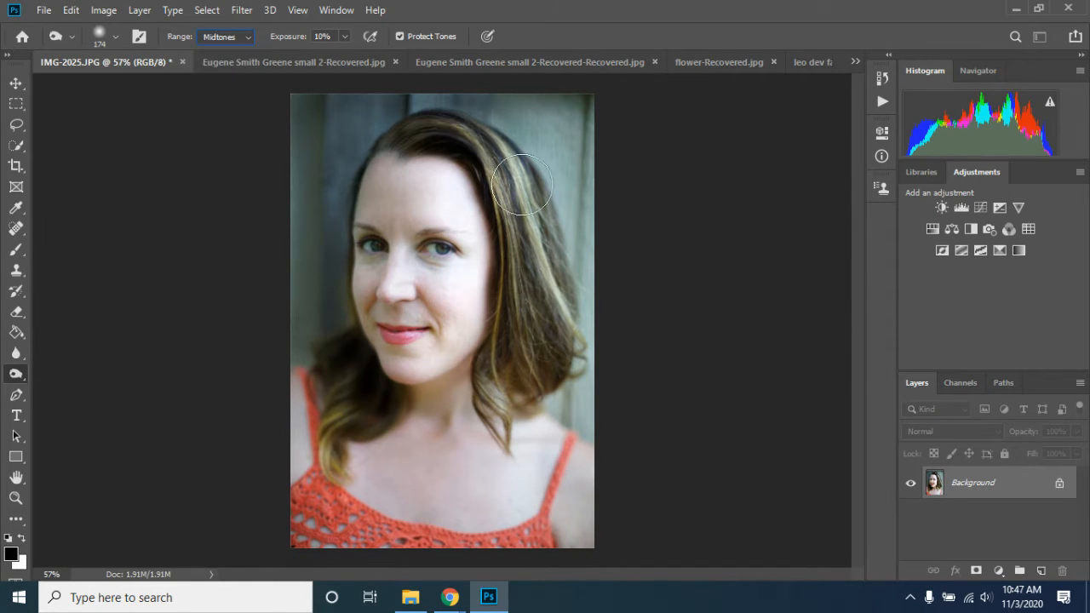
pyautogui.moveTo(393, 152)
pyautogui.mouseDown()
pyautogui.moveTo(377, 220)
pyautogui.moveTo(337, 491)
pyautogui.mouseUp()
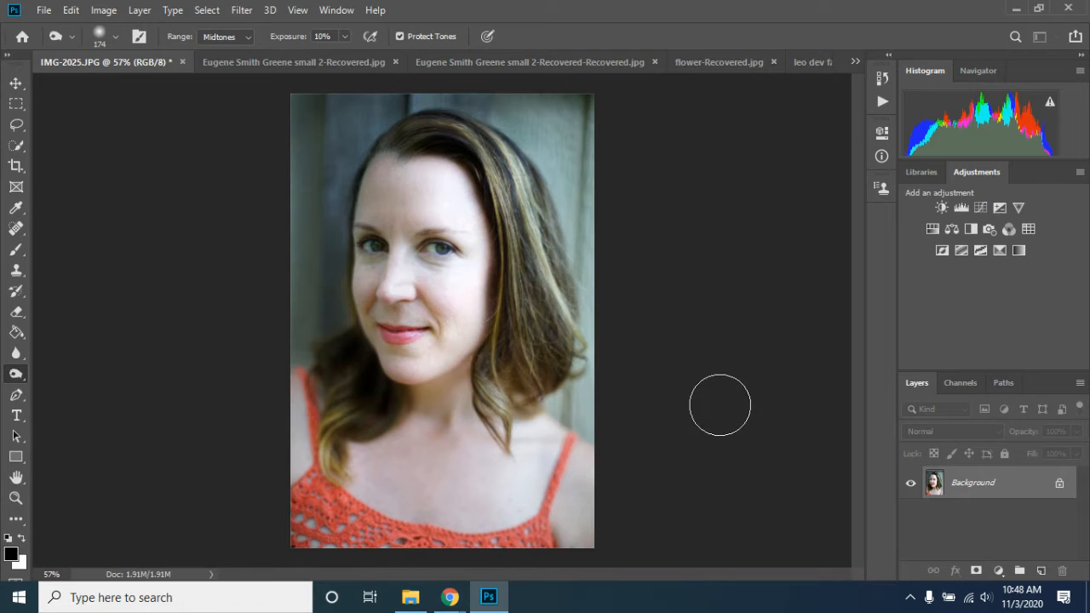
# Brighten the blonde streaks of the hair using the Dodge tool with the range at Highlights and a 47 px brush
pyautogui.rightClick(16, 373)
pyautogui.click(64, 389)
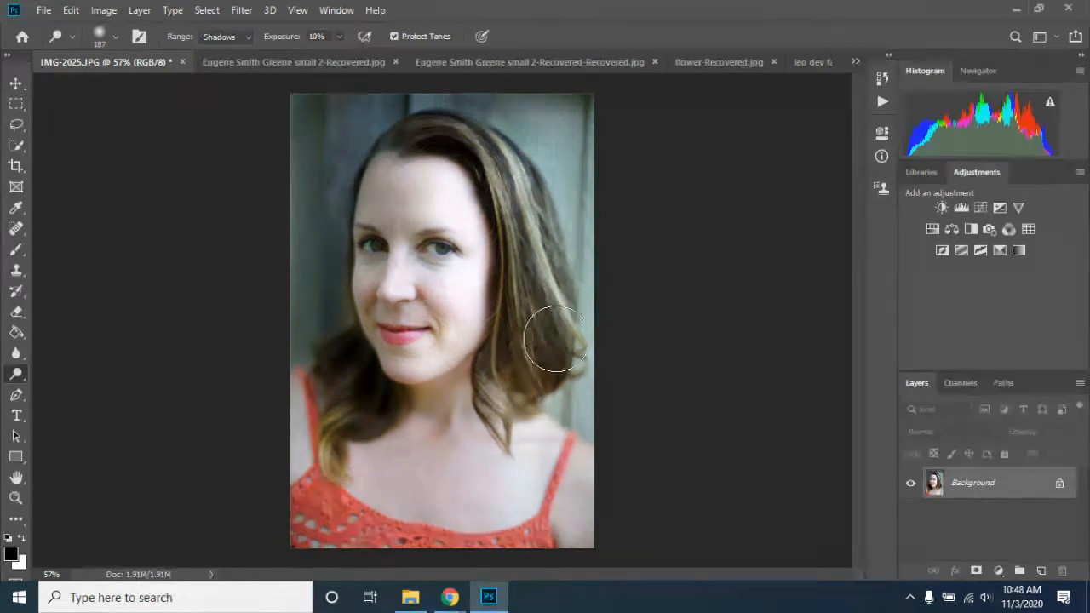
pyautogui.click(242, 37)
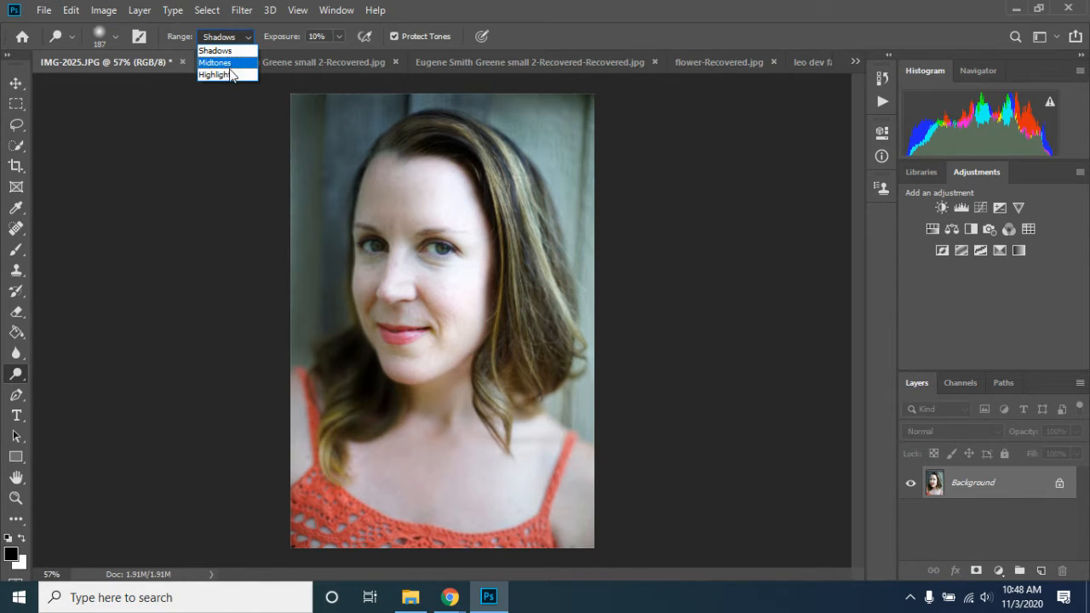
pyautogui.click(223, 75)
pyautogui.click(115, 40)
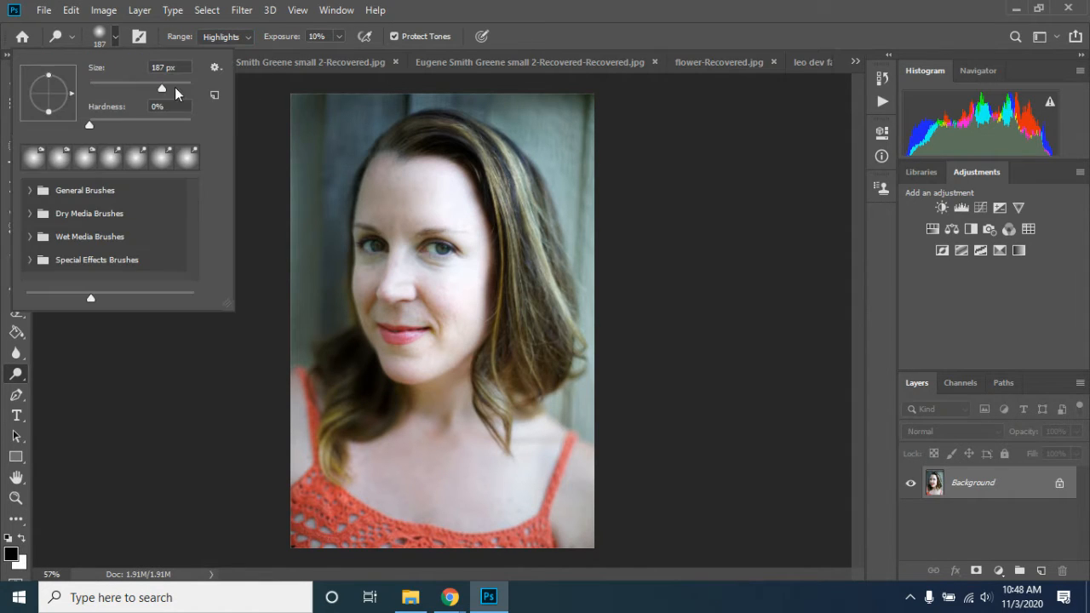
pyautogui.moveTo(175, 87); pyautogui.dragTo(113, 88)
pyautogui.click(518, 170)
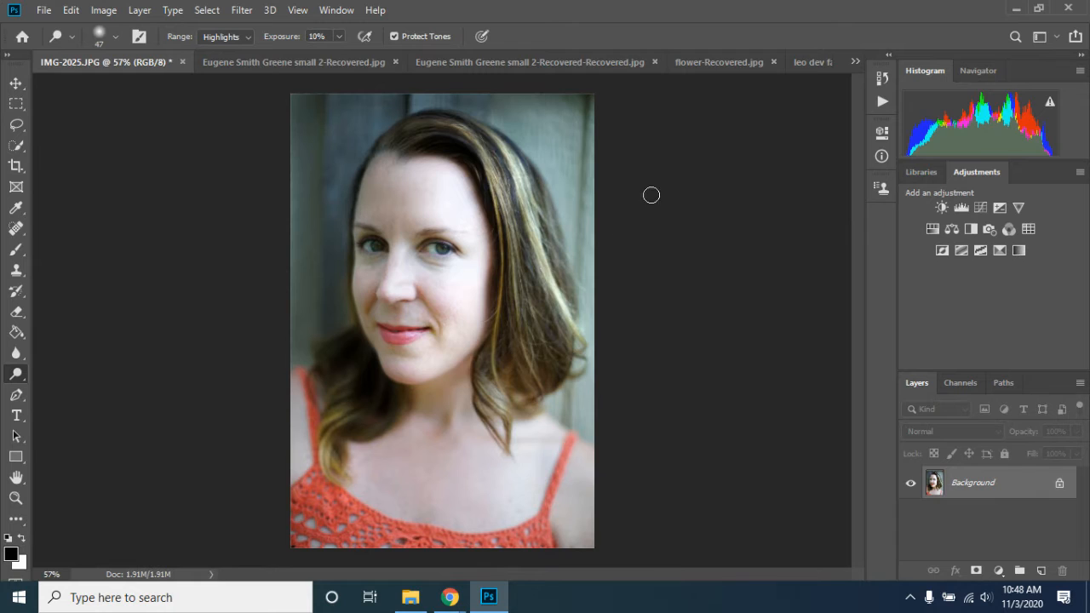
# Darken the background and outer edges of the photo with the Burn tool, alternating between the Shadows and Highlights ranges
pyautogui.rightClick(17, 375)
pyautogui.click(80, 390)
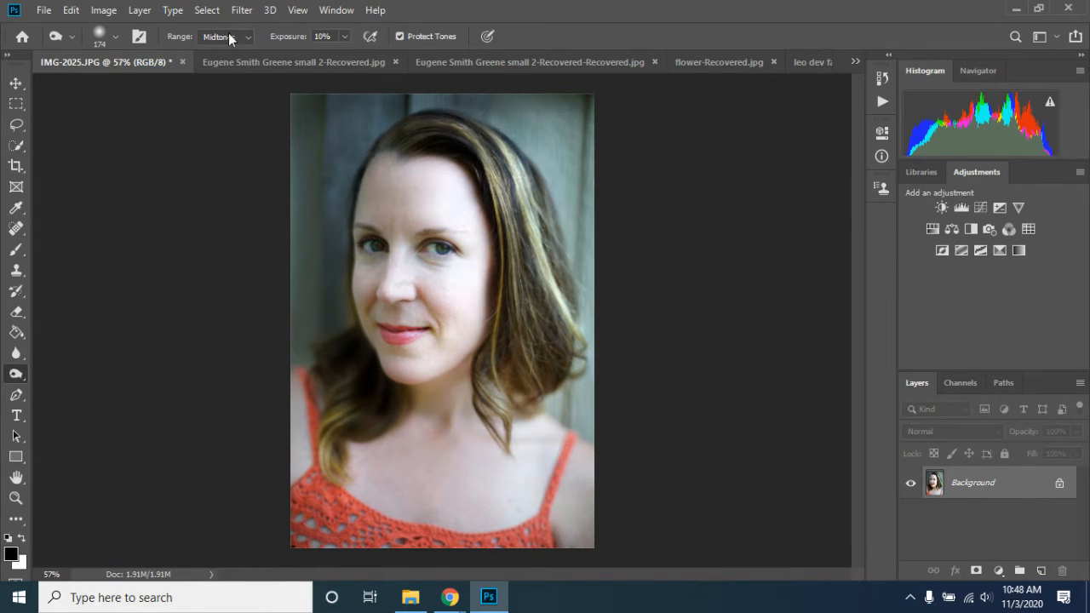
pyautogui.click(251, 38)
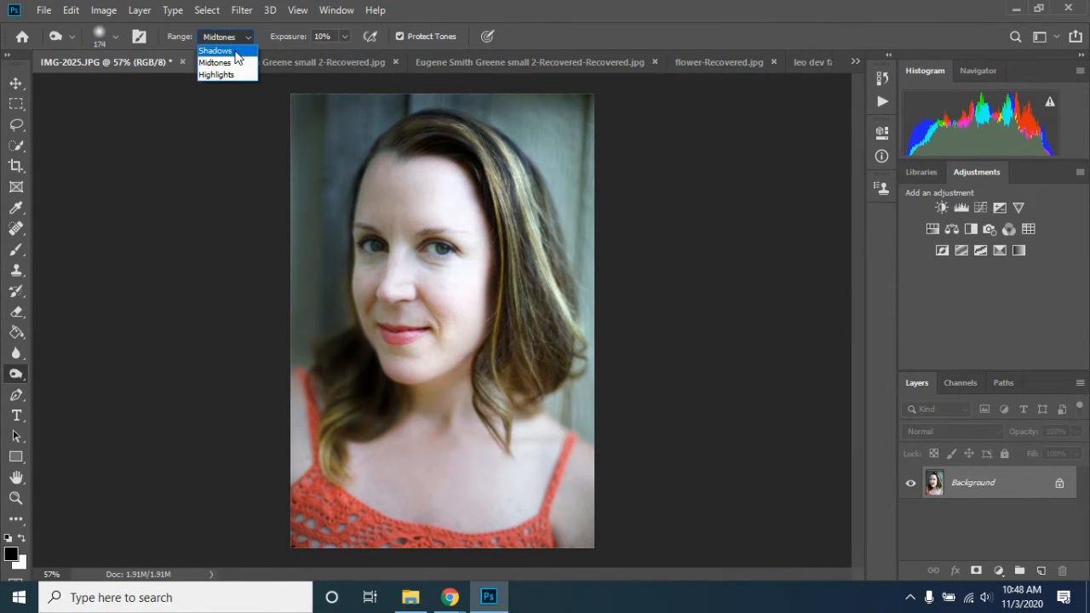
pyautogui.click(236, 53)
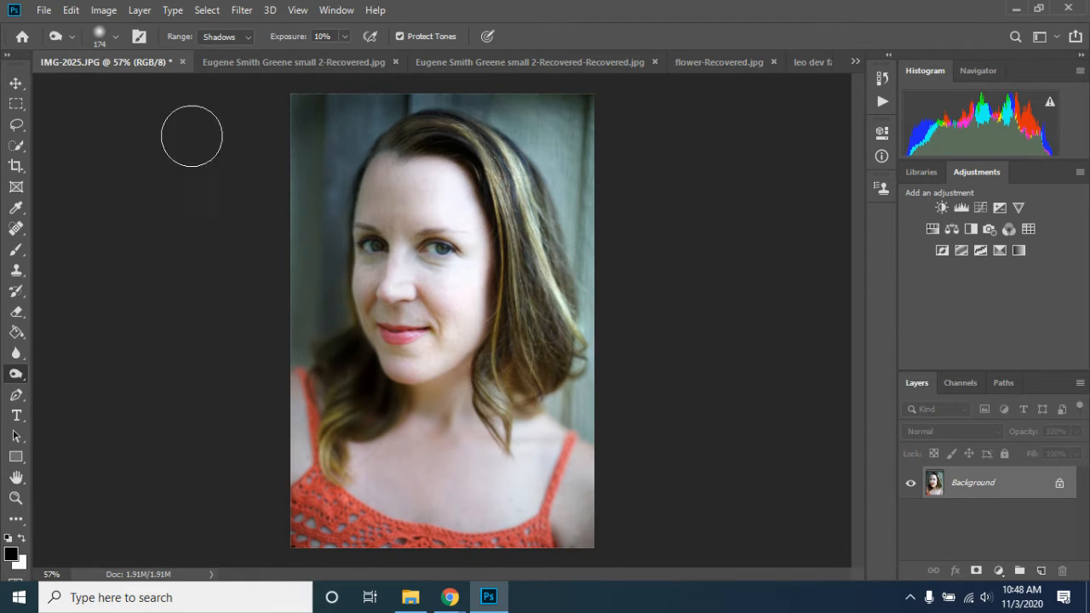
pyautogui.click(248, 37)
pyautogui.click(217, 75)
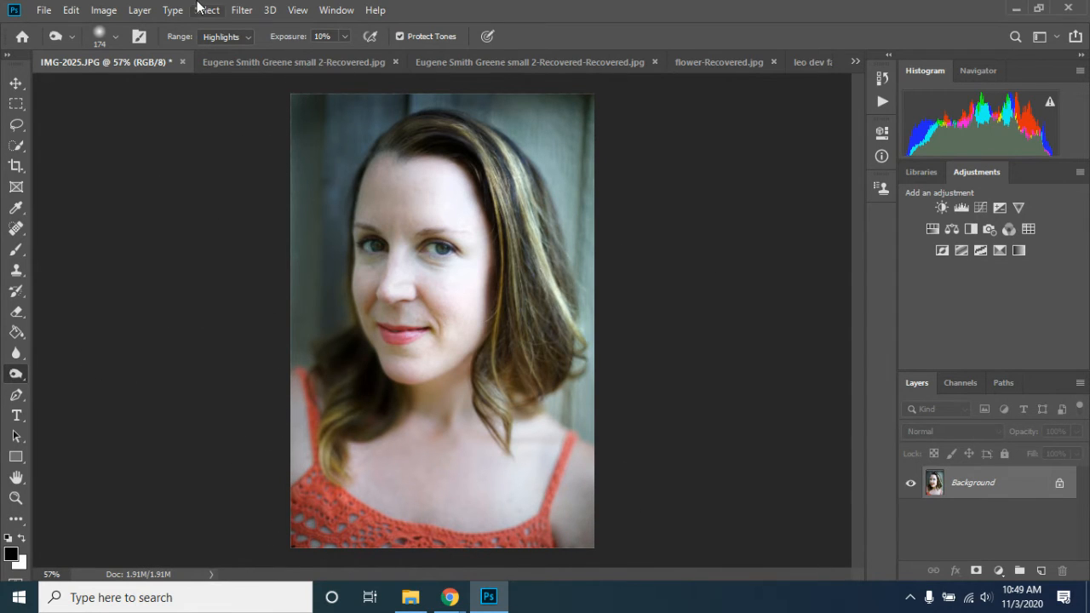
pyautogui.click(249, 37)
pyautogui.click(231, 58)
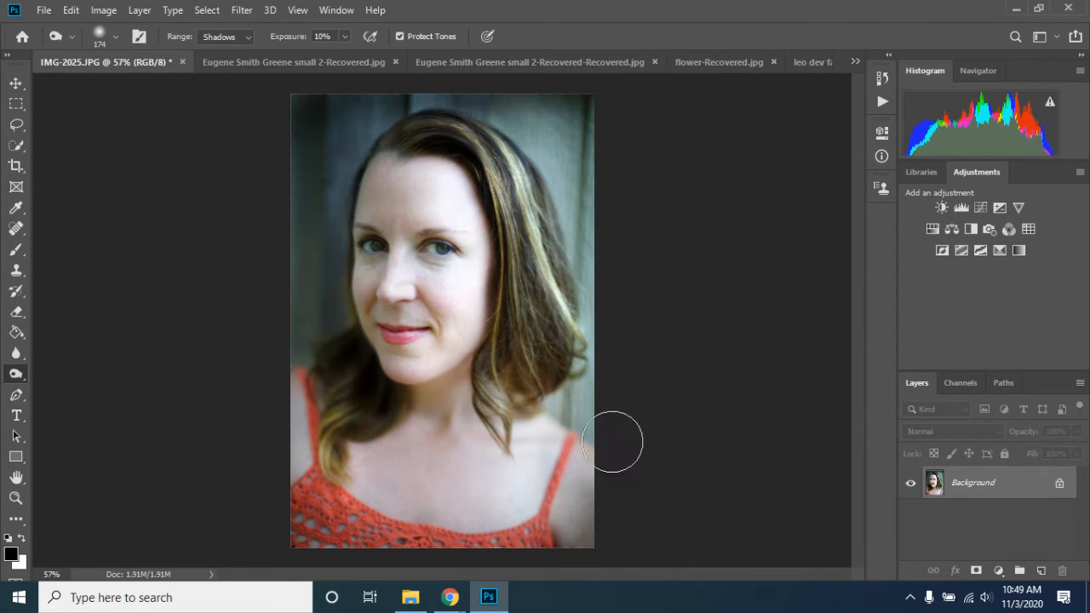
# Saturate the orange top using the Sponge tool at 18% flow with a 152 px brush, and the hair and skin with a 202 px brush
pyautogui.rightClick(16, 375)
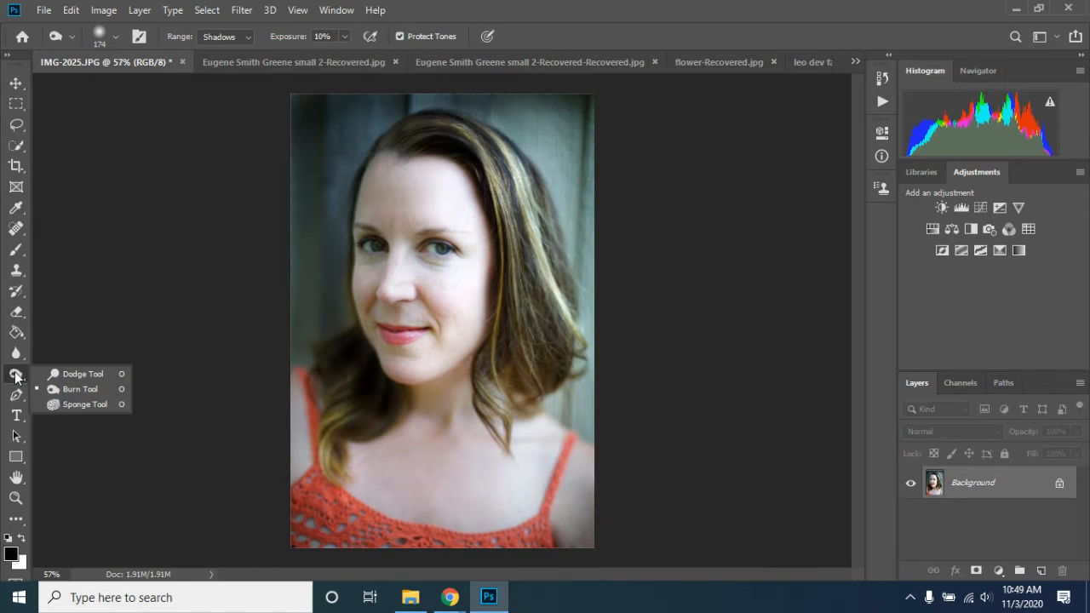
pyautogui.click(92, 407)
pyautogui.moveTo(274, 492); pyautogui.dragTo(336, 523)
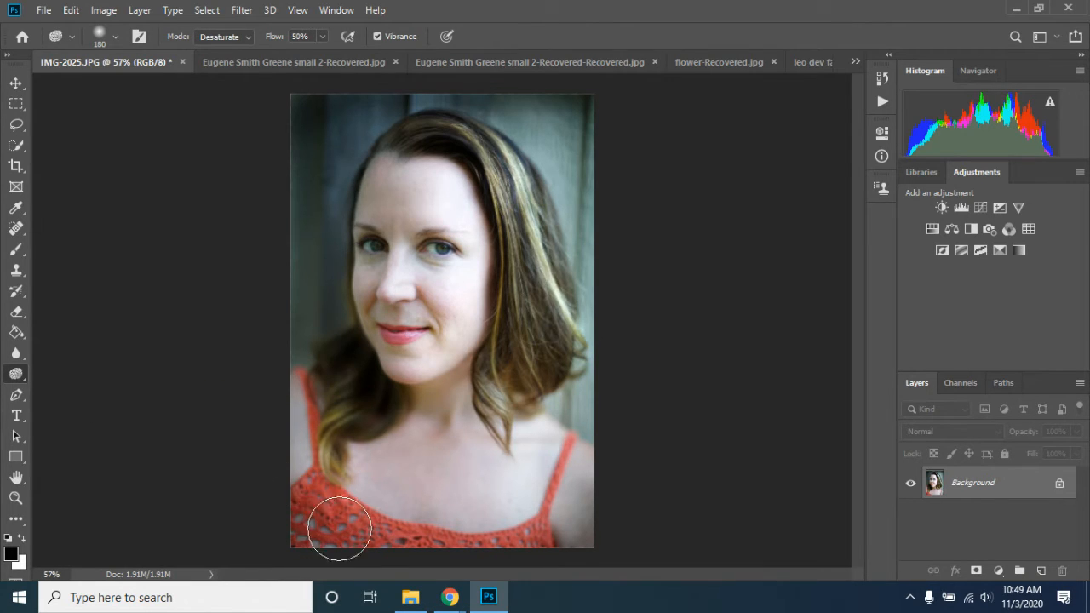
pyautogui.click(224, 37)
pyautogui.click(218, 49)
pyautogui.click(323, 35)
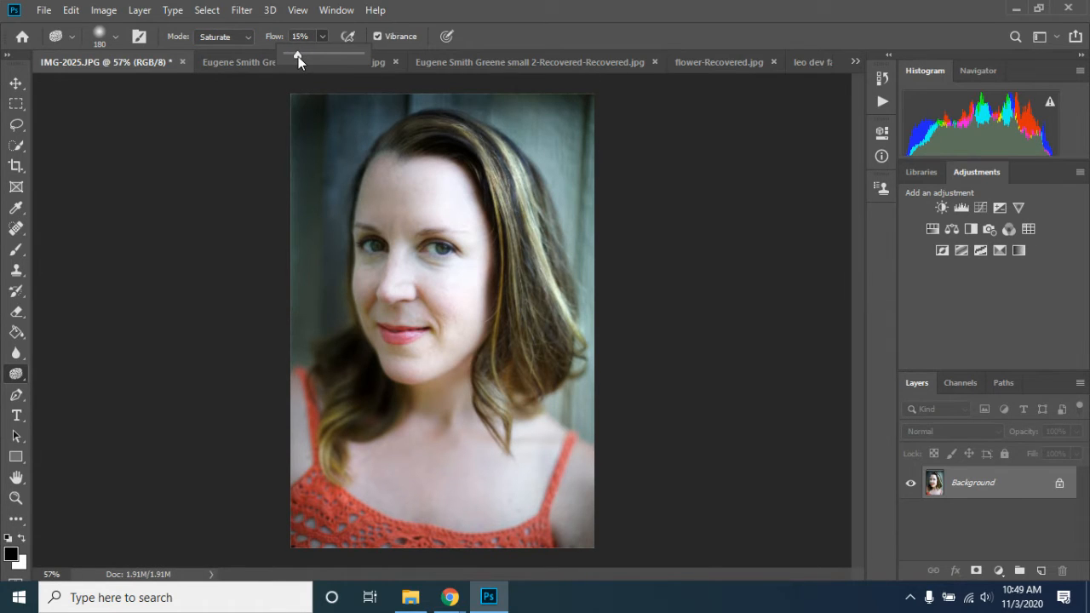
pyautogui.click(115, 36)
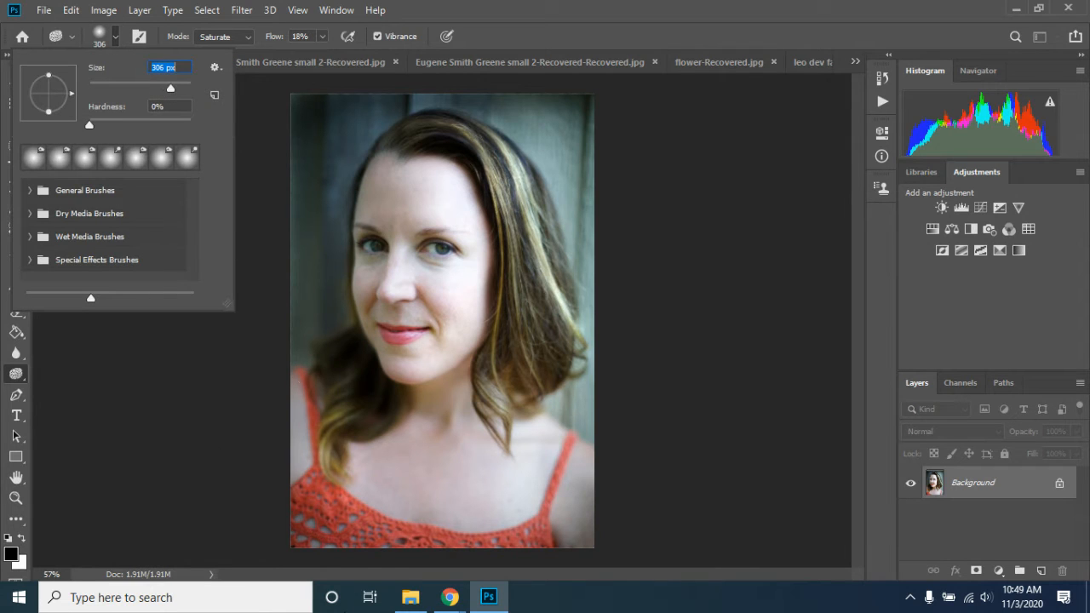
pyautogui.moveTo(167, 89); pyautogui.dragTo(152, 89)
pyautogui.click(316, 523)
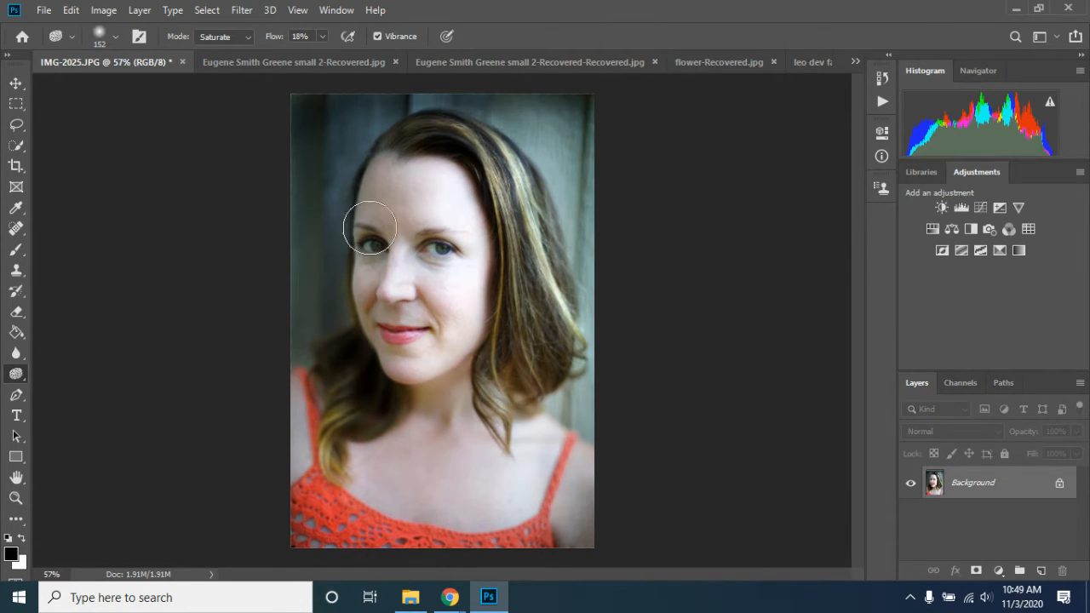
pyautogui.click(115, 37)
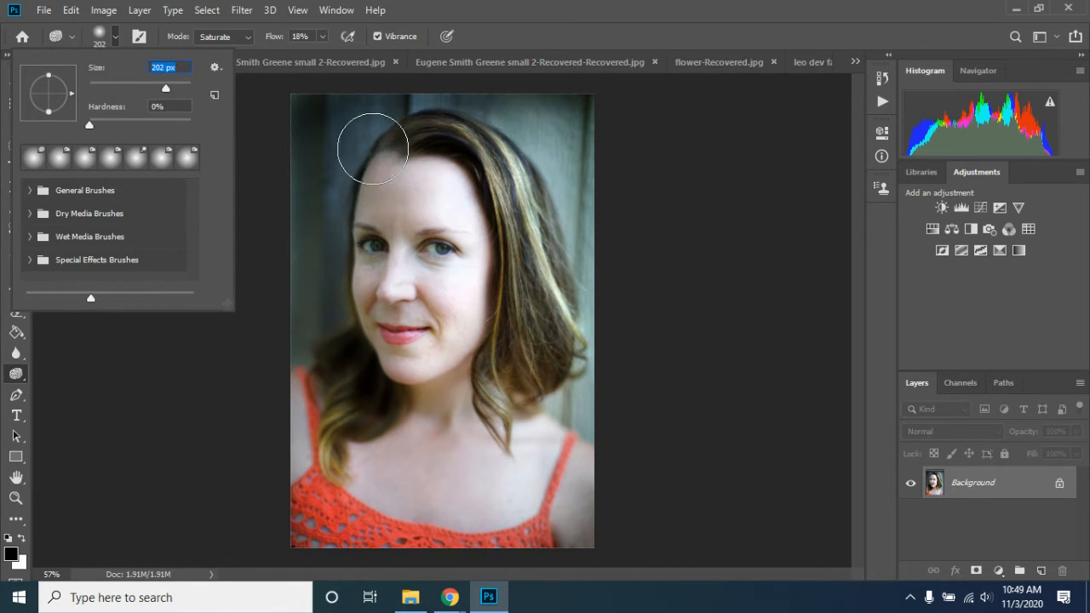
pyautogui.click(400, 153)
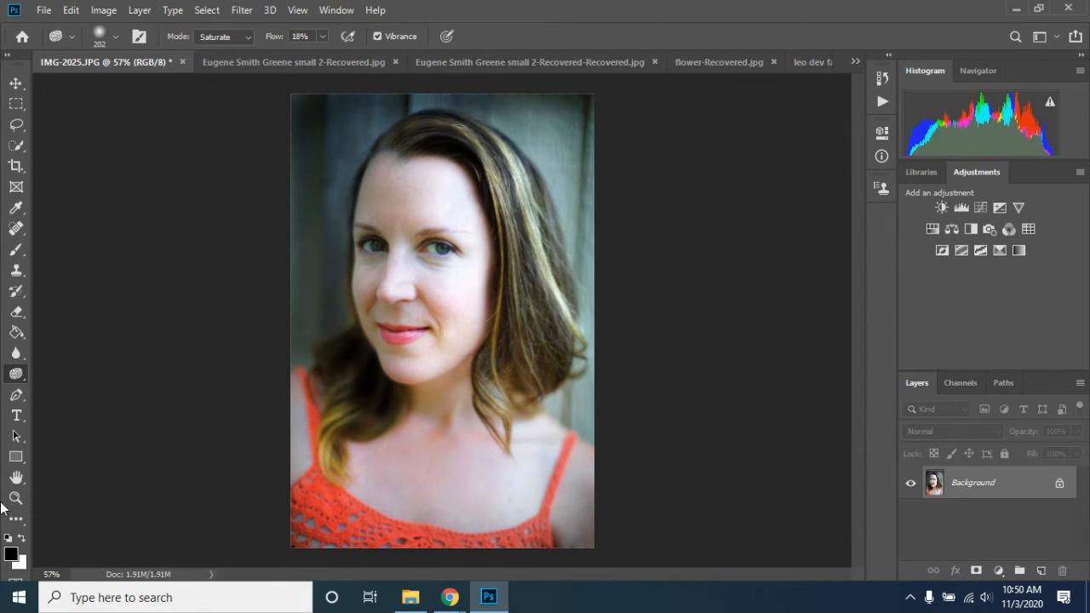
# Saturate the irises of both eyes with a 29 px Sponge brush while working at 200% magnification
pyautogui.click(15, 499)
pyautogui.moveTo(368, 240); pyautogui.dragTo(375, 256)
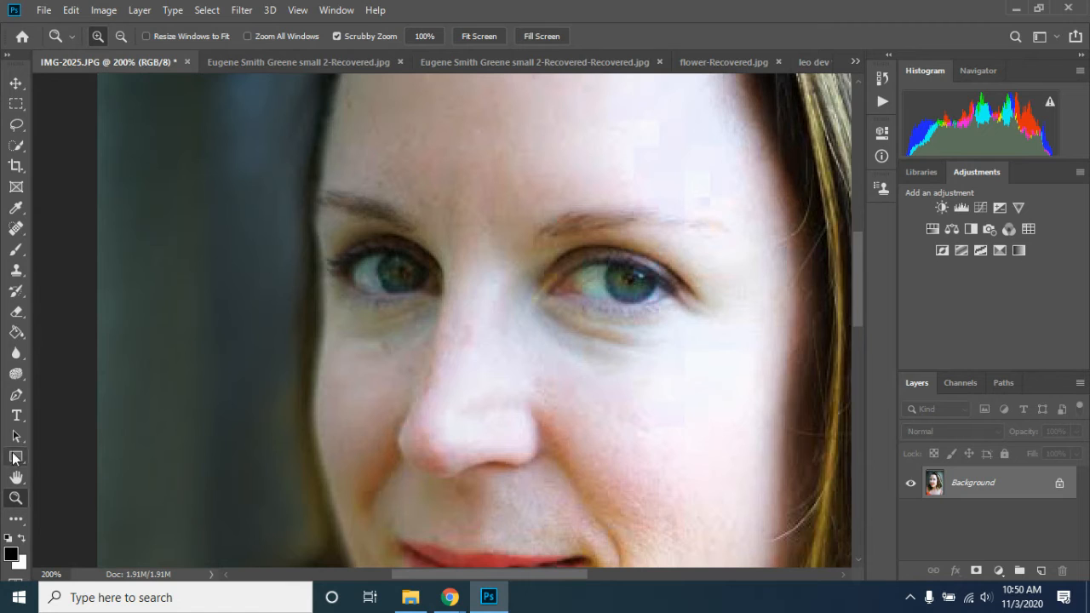
pyautogui.click(16, 374)
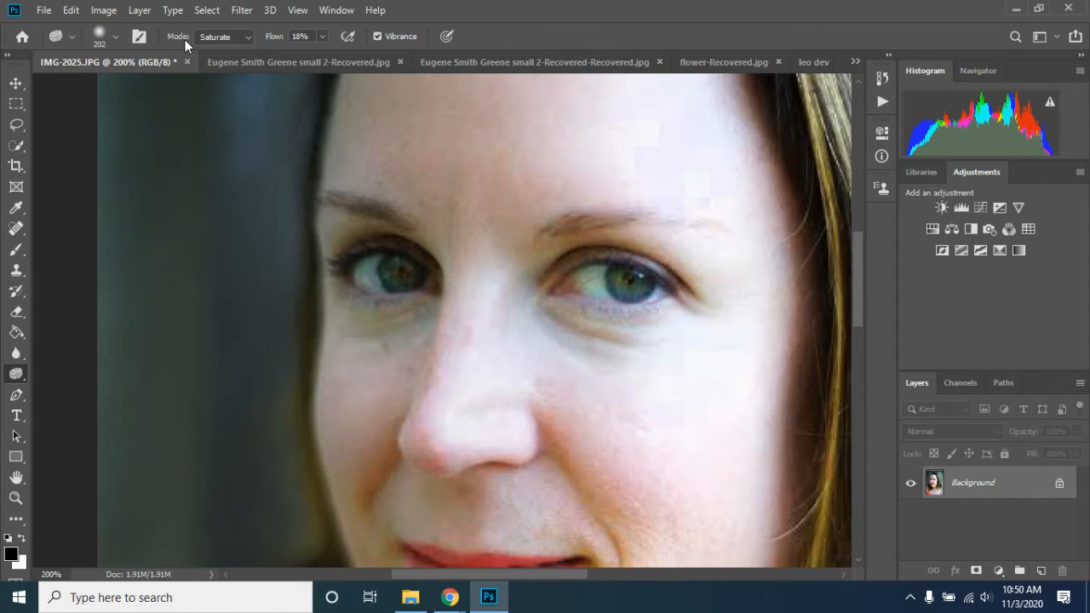
pyautogui.click(115, 37)
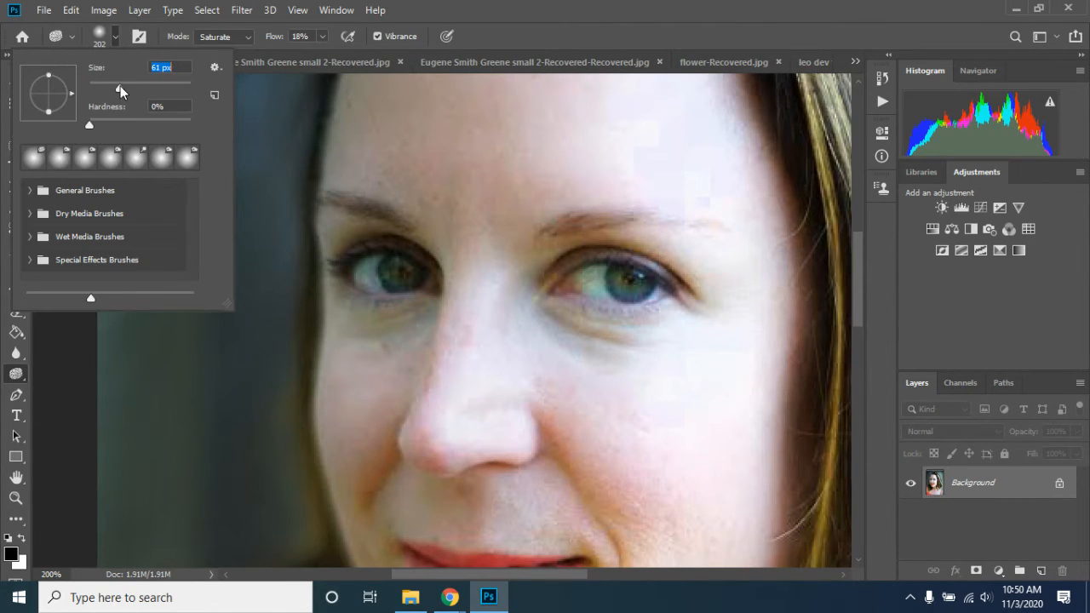
pyautogui.moveTo(120, 86); pyautogui.dragTo(111, 88)
pyautogui.moveTo(626, 281)
pyautogui.mouseDown()
pyautogui.moveTo(636, 294)
pyautogui.moveTo(611, 283)
pyautogui.moveTo(602, 302)
pyautogui.mouseUp()
pyautogui.moveTo(394, 275); pyautogui.dragTo(405, 276)
pyautogui.moveTo(626, 284)
pyautogui.mouseDown()
pyautogui.moveTo(656, 288)
pyautogui.moveTo(634, 288)
pyautogui.moveTo(649, 297)
pyautogui.mouseUp()
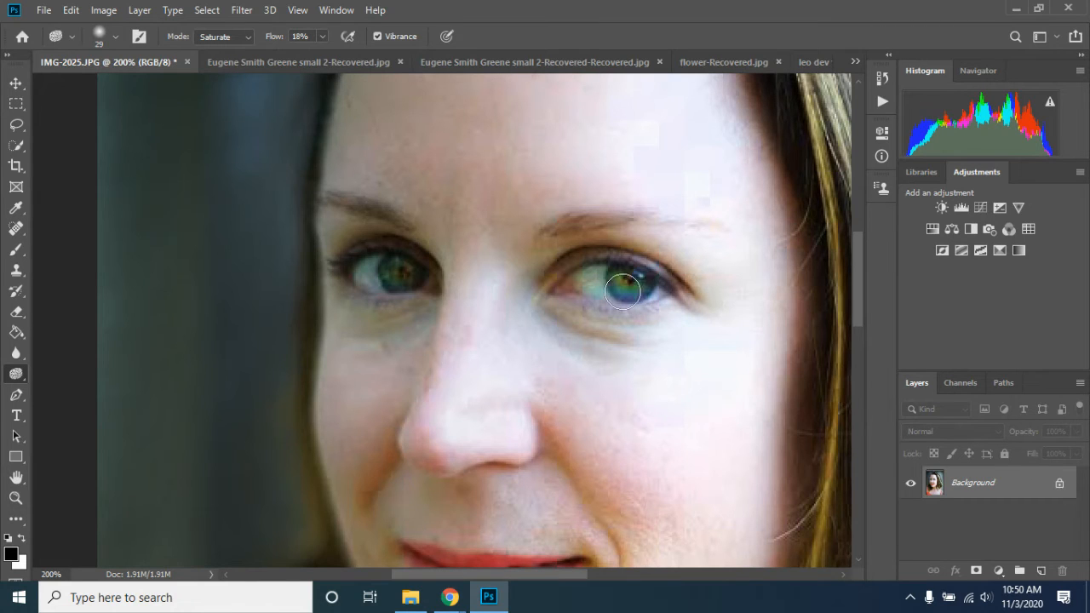
pyautogui.moveTo(631, 290)
pyautogui.mouseDown()
pyautogui.moveTo(624, 285)
pyautogui.moveTo(649, 292)
pyautogui.mouseUp()
pyautogui.moveTo(362, 279); pyautogui.dragTo(399, 267)
# Saturate the colour of the upper and lower lips with the 29 px Sponge brush
pyautogui.moveTo(855, 277); pyautogui.dragTo(862, 300)
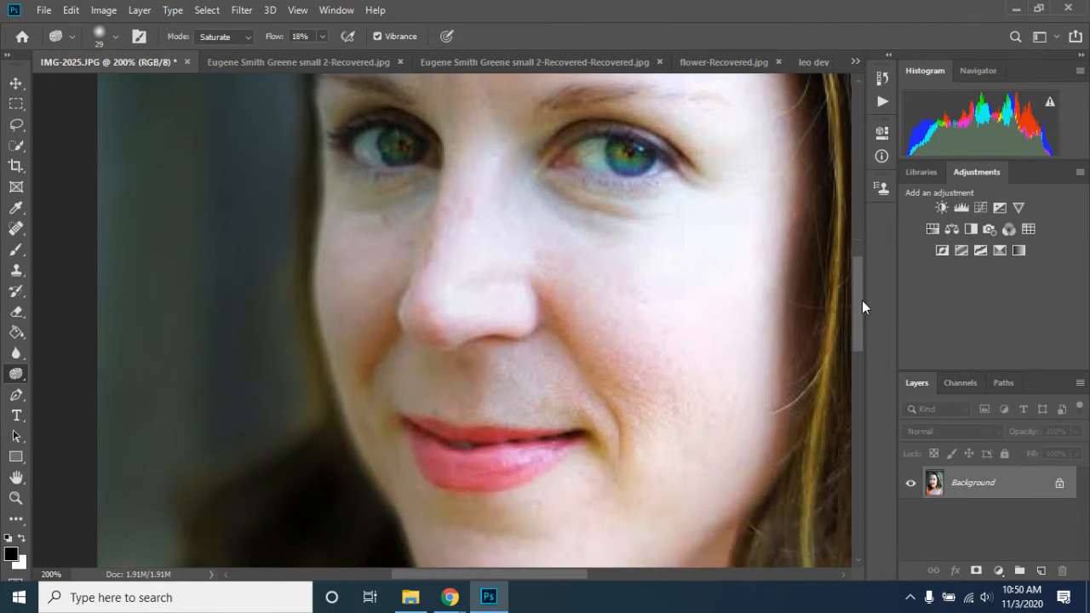
pyautogui.moveTo(426, 455); pyautogui.dragTo(483, 471)
pyautogui.moveTo(543, 455); pyautogui.dragTo(509, 447)
pyautogui.moveTo(431, 437)
pyautogui.mouseDown()
pyautogui.moveTo(451, 472)
pyautogui.moveTo(550, 453)
pyautogui.moveTo(475, 468)
pyautogui.moveTo(431, 436)
pyautogui.mouseUp()
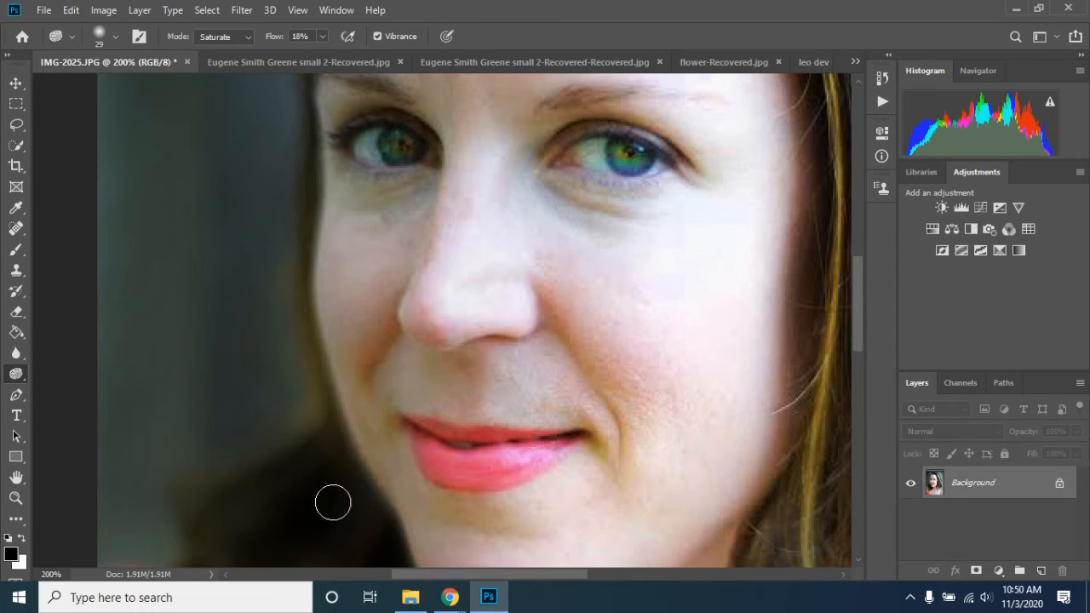
# Lighten the irises of both eyes using the Dodge tool with a 34 px brush, the Shadows range and 10% exposure
pyautogui.click(15, 499)
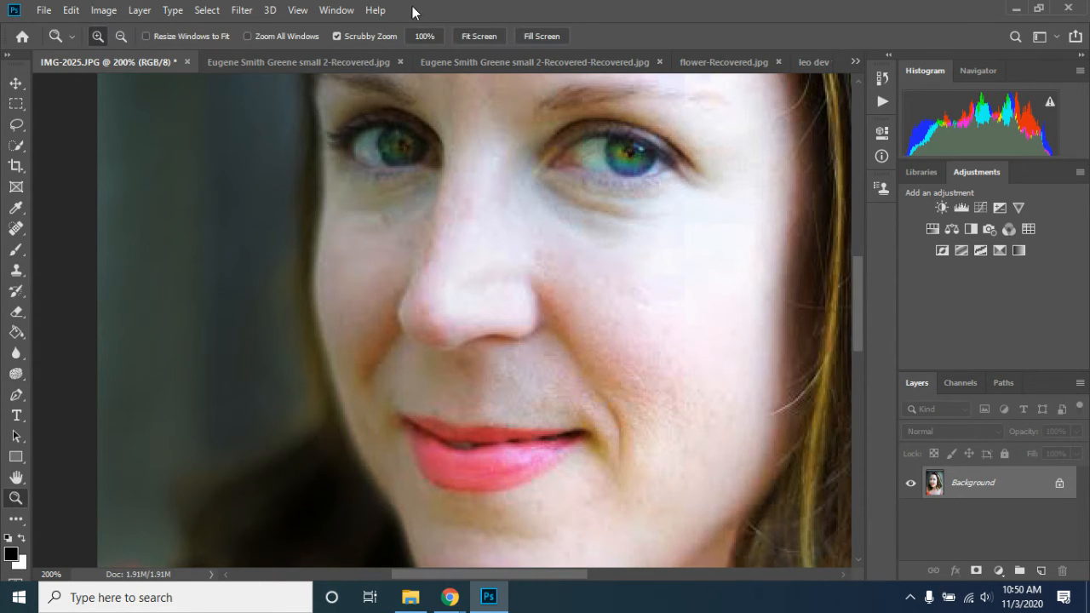
pyautogui.click(479, 36)
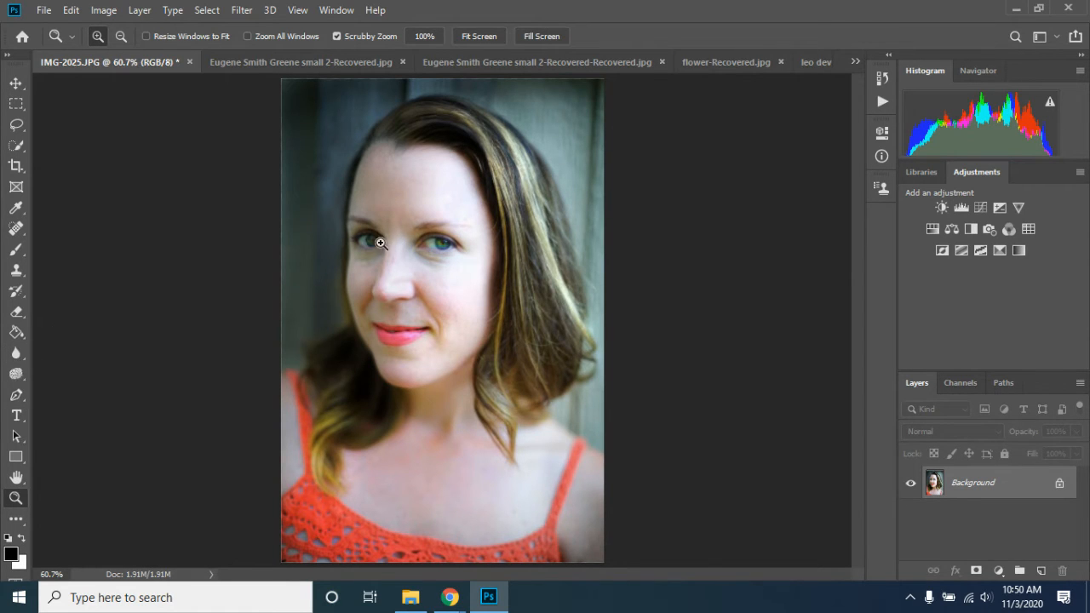
pyautogui.moveTo(379, 243); pyautogui.dragTo(335, 224)
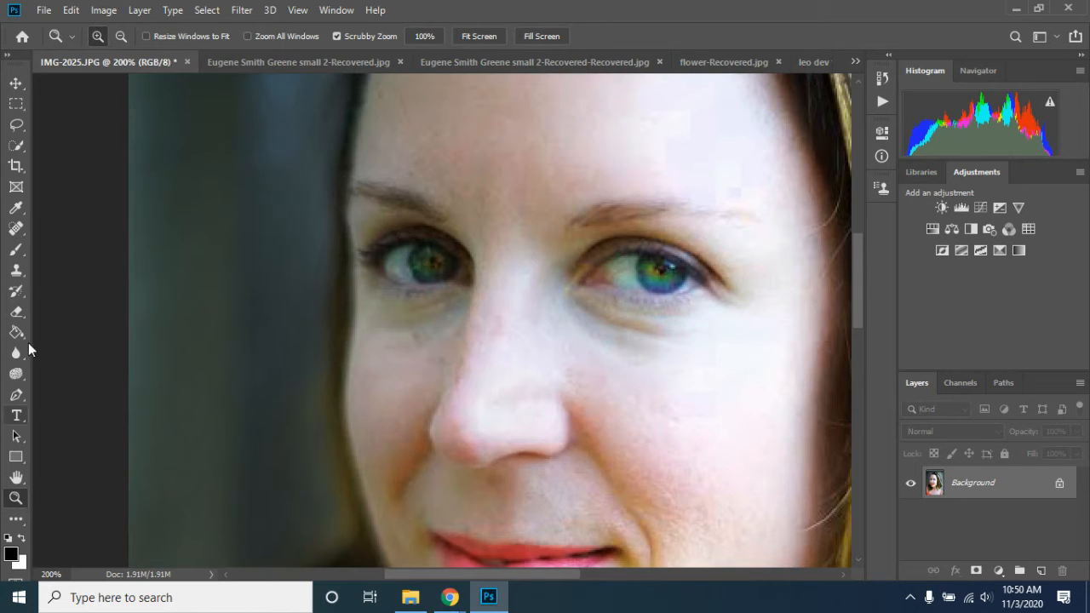
pyautogui.moveTo(17, 373); pyautogui.dragTo(89, 379)
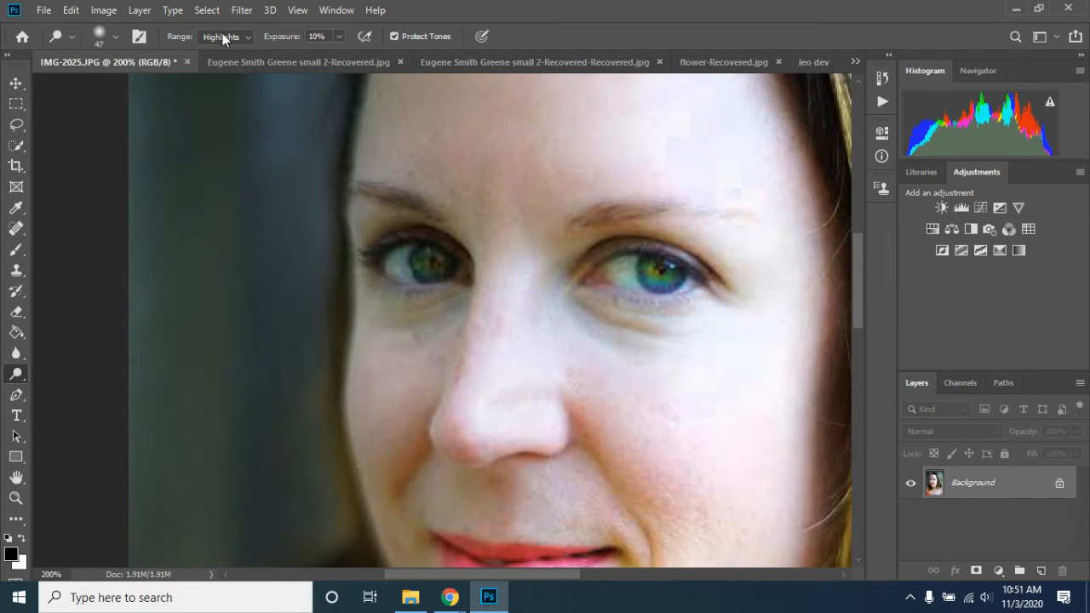
pyautogui.click(247, 36)
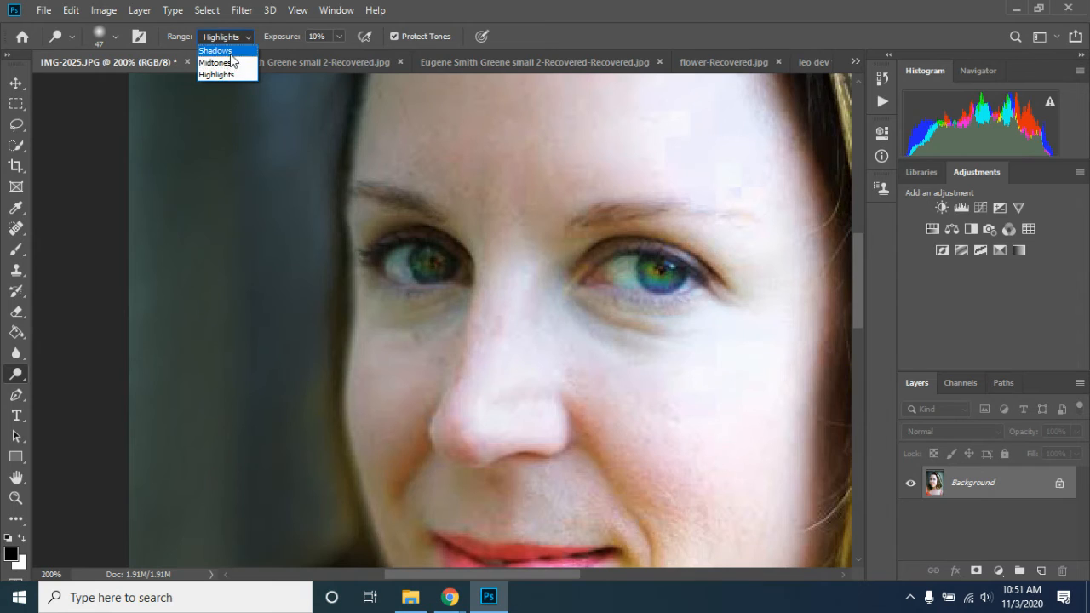
pyautogui.click(216, 50)
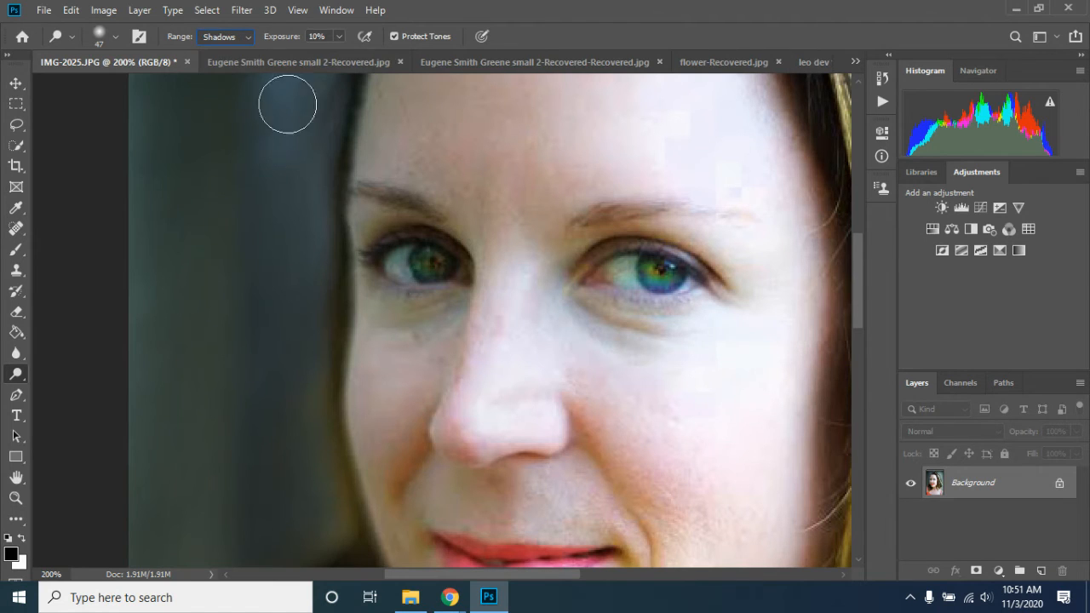
pyautogui.click(117, 37)
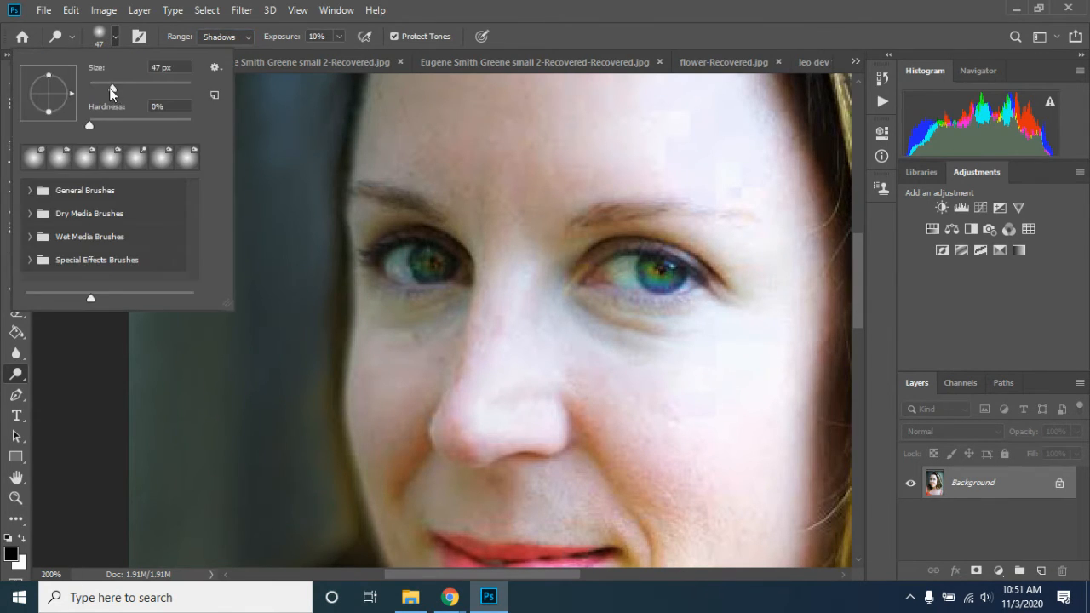
pyautogui.moveTo(107, 87); pyautogui.dragTo(106, 89)
pyautogui.click(432, 265)
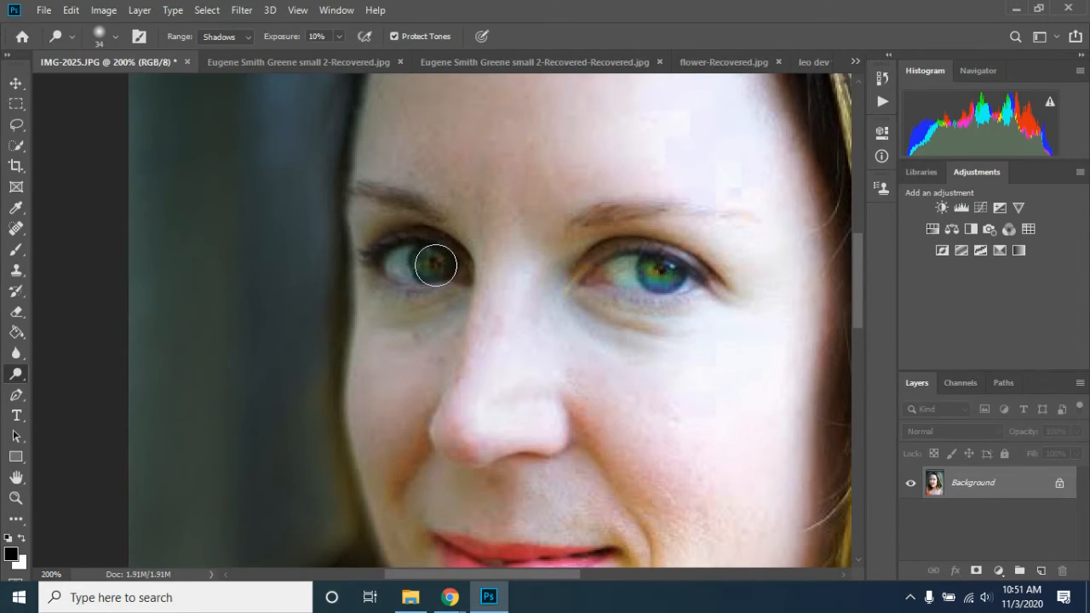
pyautogui.moveTo(444, 266)
pyautogui.mouseDown()
pyautogui.moveTo(431, 264)
pyautogui.moveTo(441, 265)
pyautogui.mouseUp()
pyautogui.moveTo(669, 276); pyautogui.dragTo(645, 276)
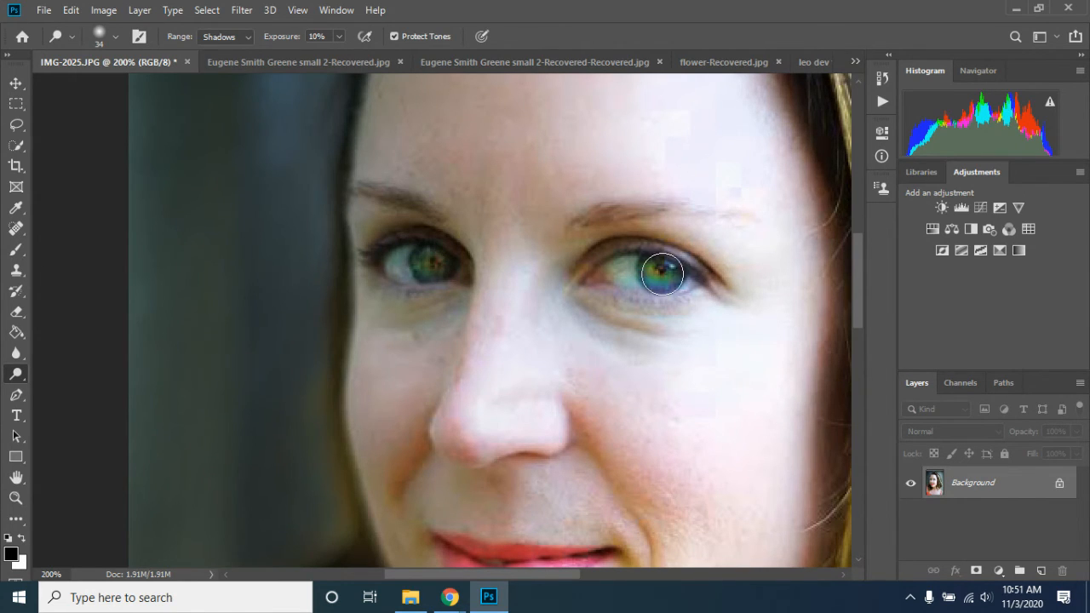
# Lighten the irises further with the Dodge tool, using the Midtones range and the Highlights range
pyautogui.click(243, 36)
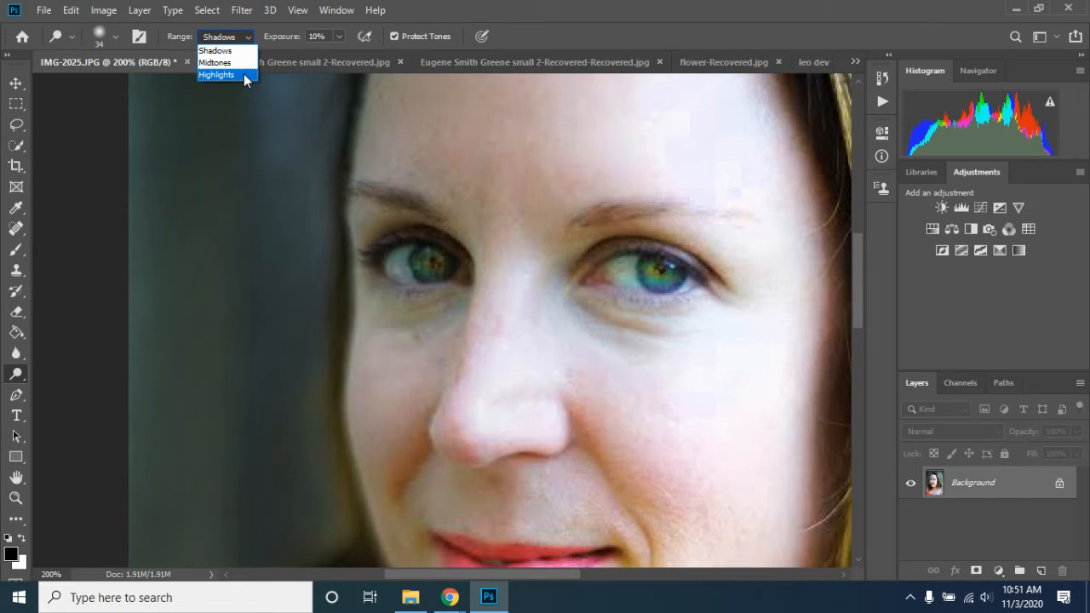
pyautogui.click(230, 66)
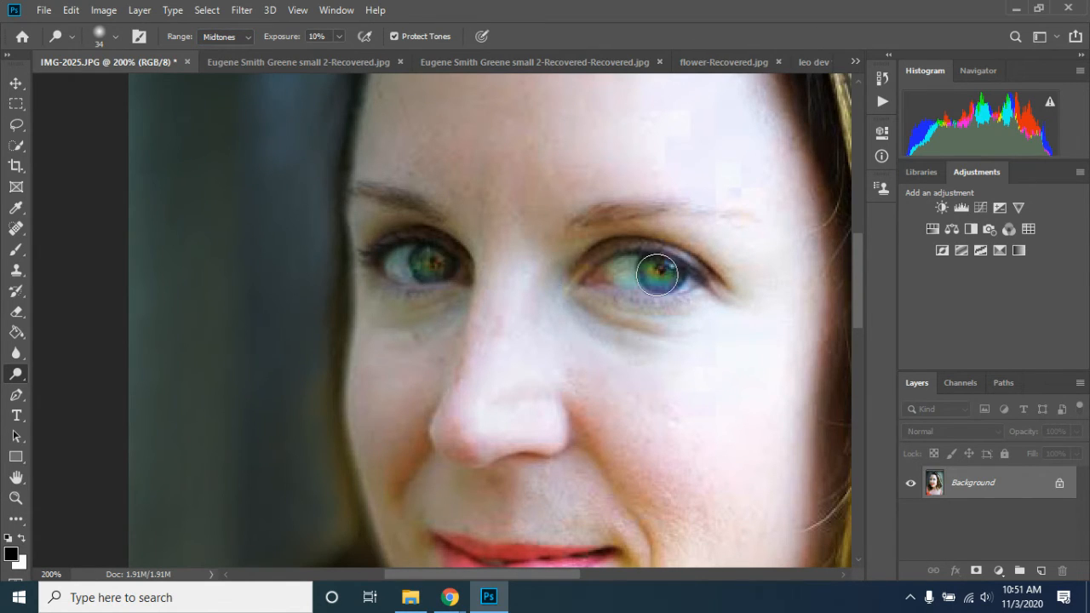
pyautogui.click(248, 39)
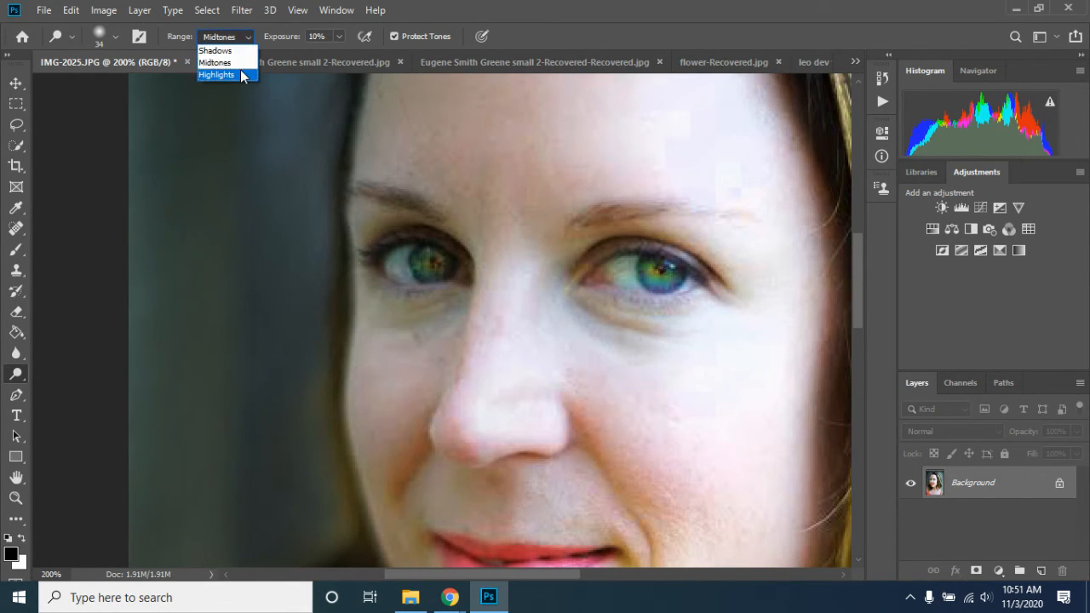
pyautogui.click(244, 75)
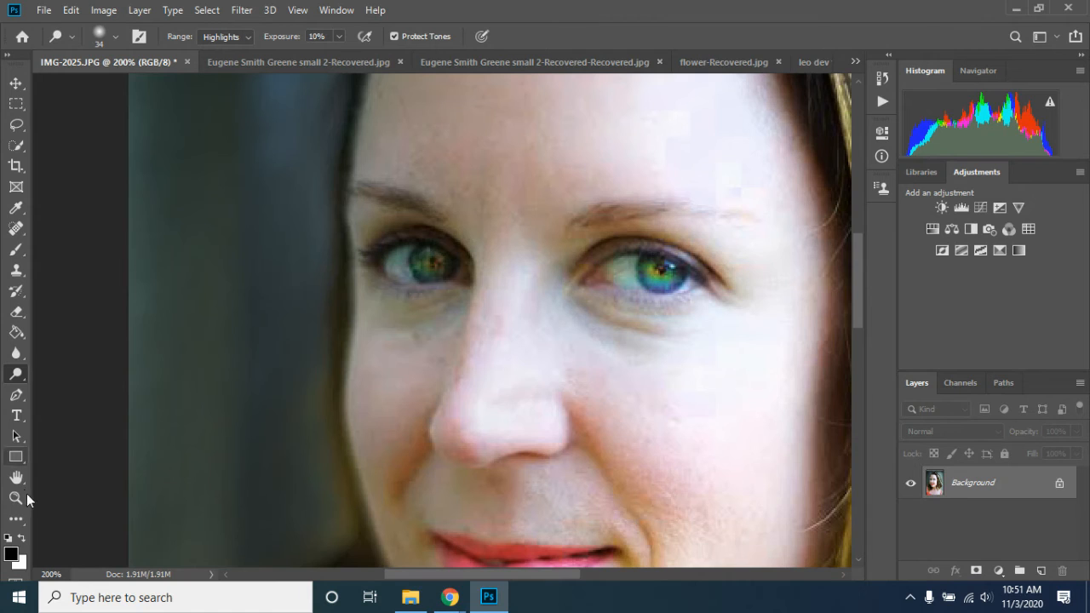
# Lighten the lower lip with the Dodge tool in the Highlights range and set the tool's exposure to 21%
pyautogui.moveTo(860, 313); pyautogui.dragTo(857, 325)
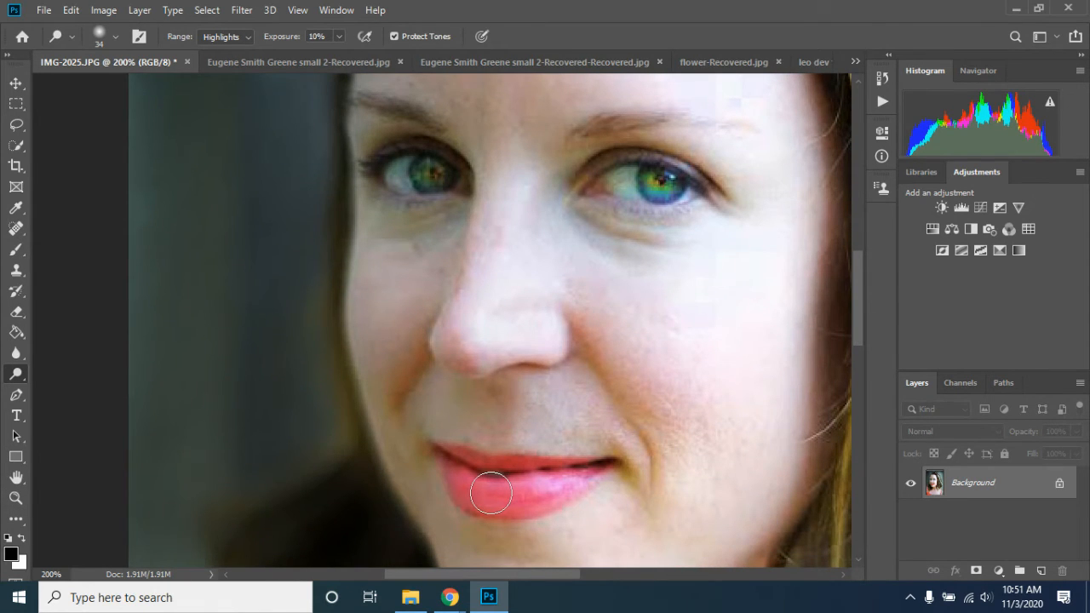
pyautogui.moveTo(491, 493); pyautogui.dragTo(529, 489)
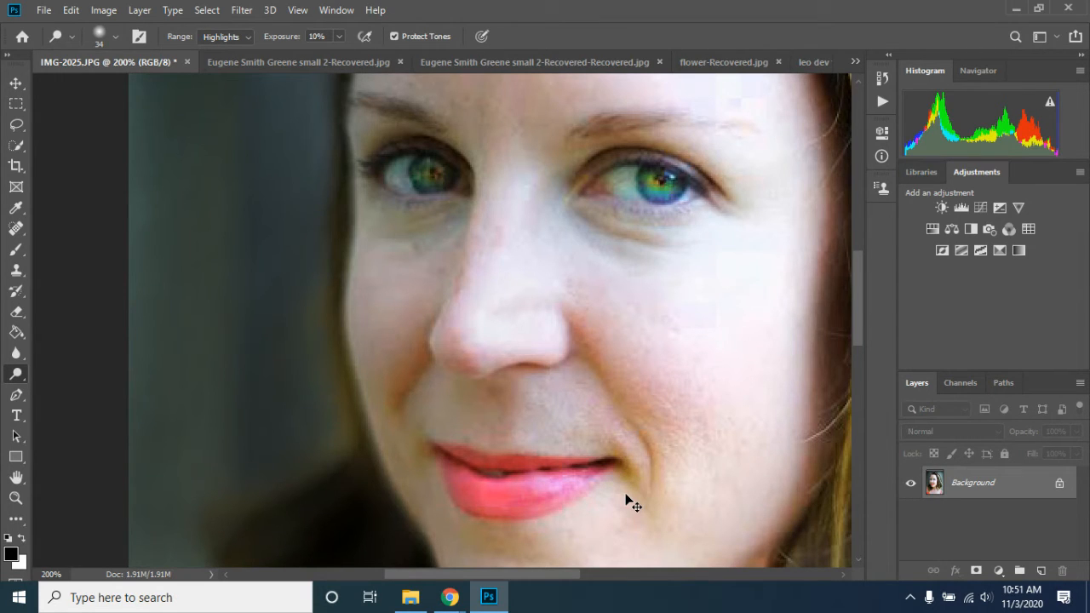
pyautogui.rightClick(17, 377)
pyautogui.click(68, 373)
pyautogui.click(338, 38)
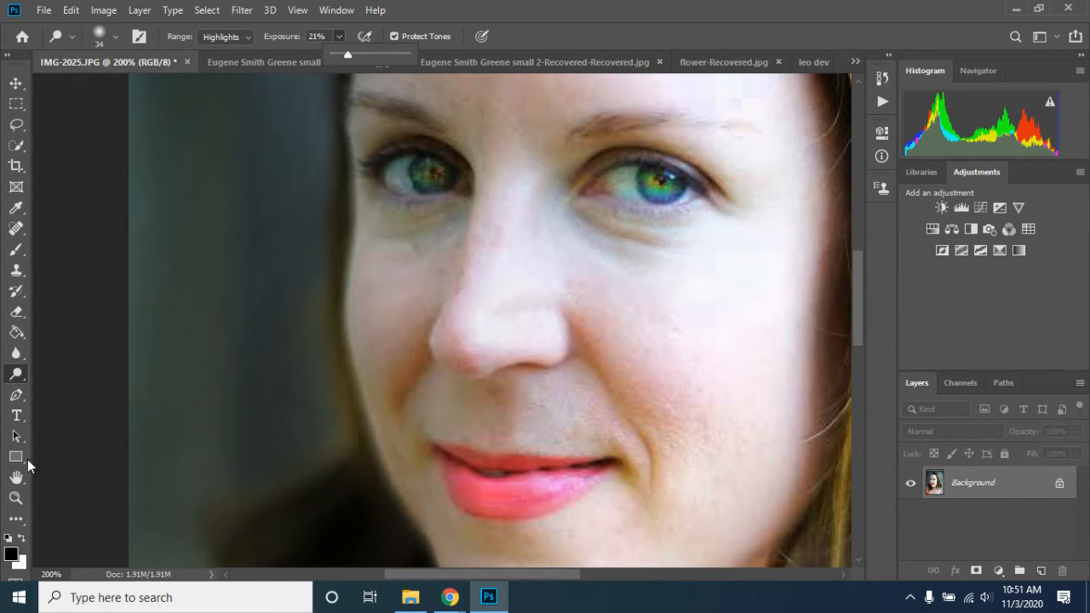
# Saturate the face, neck and hair using the Sponge tool with a 228 px brush at 23% flow
pyautogui.click(15, 498)
pyautogui.click(477, 37)
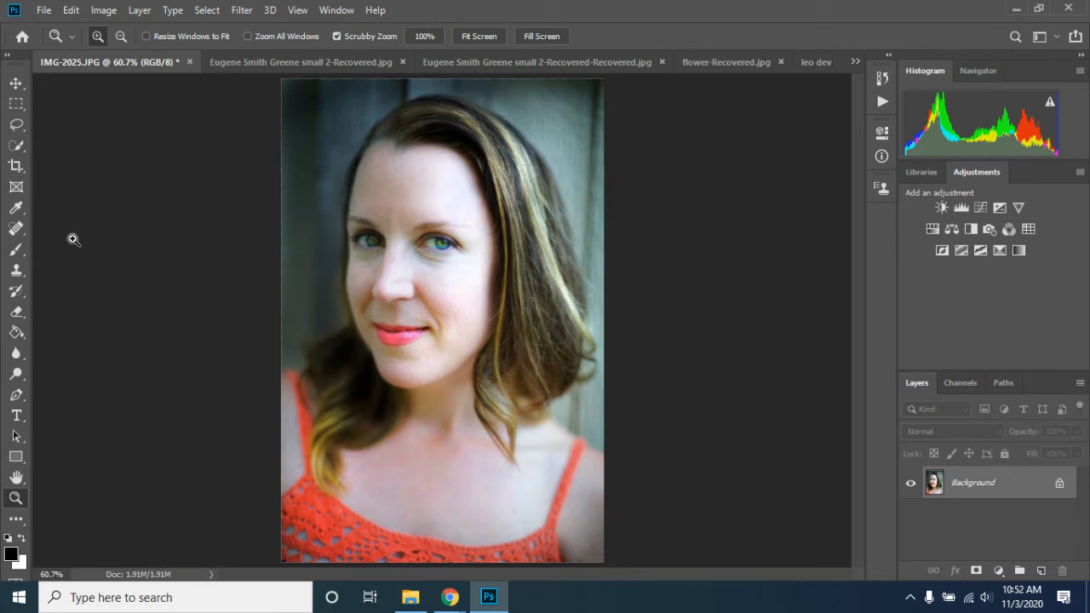
pyautogui.click(16, 374)
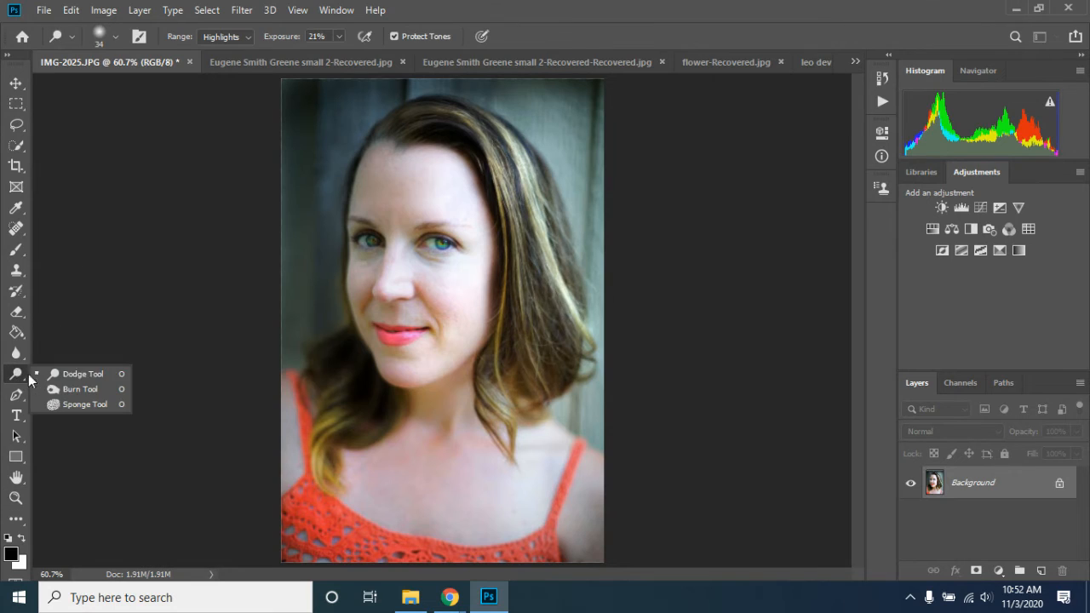
pyautogui.click(85, 403)
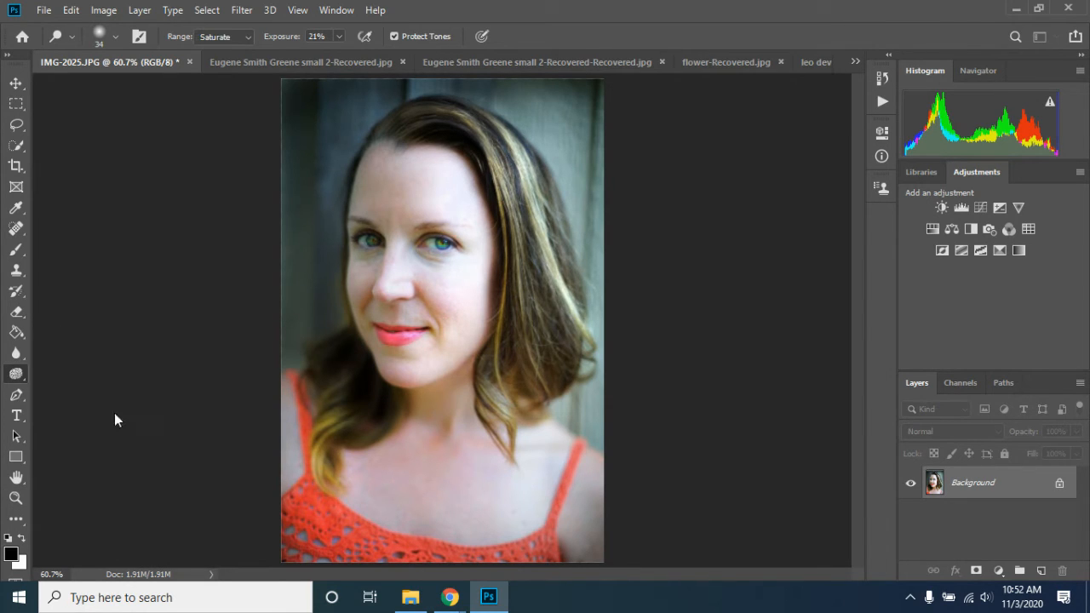
pyautogui.click(113, 36)
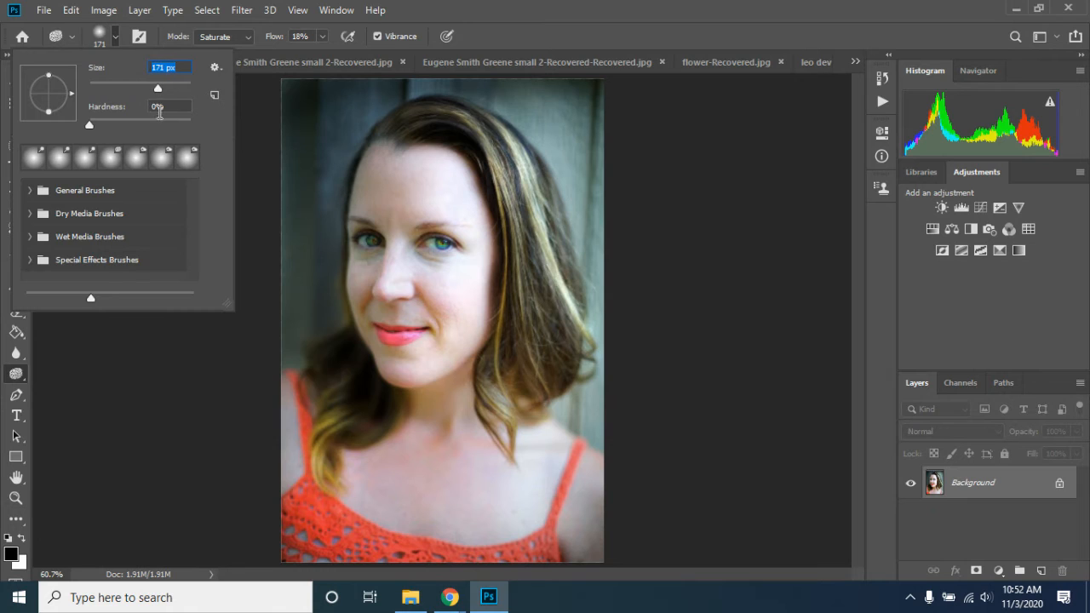
pyautogui.click(323, 36)
pyautogui.moveTo(324, 56); pyautogui.dragTo(327, 54)
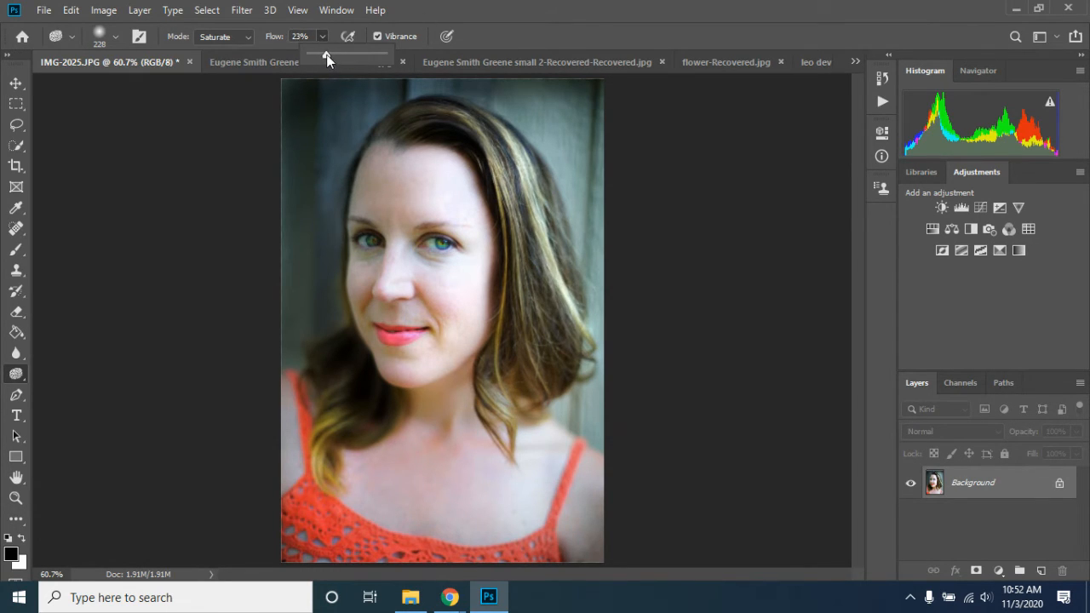
pyautogui.click(390, 166)
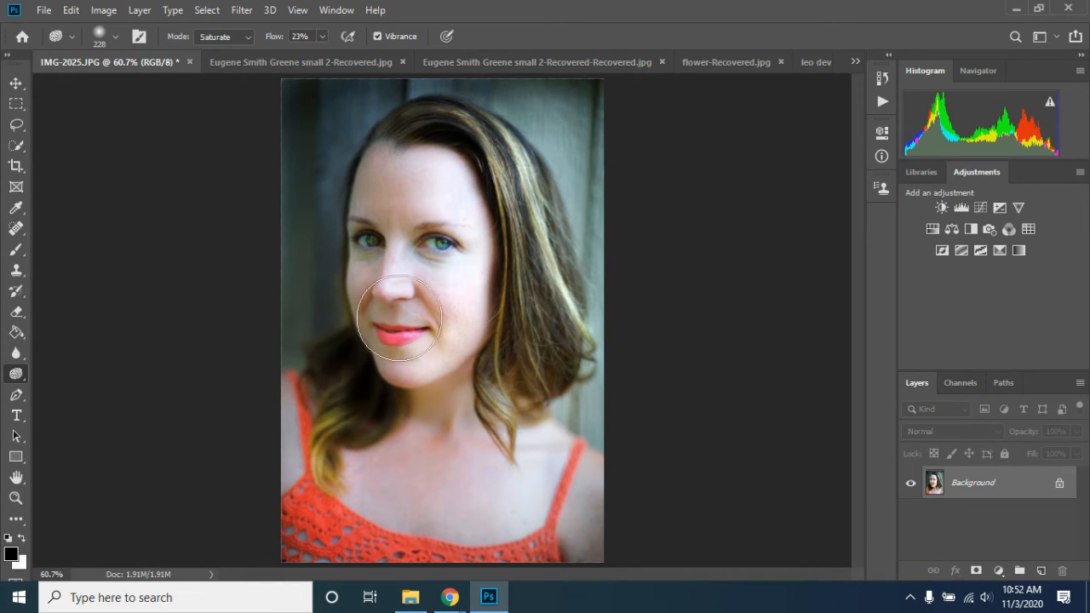
pyautogui.moveTo(454, 415)
pyautogui.mouseDown()
pyautogui.moveTo(357, 455)
pyautogui.moveTo(474, 484)
pyautogui.moveTo(543, 524)
pyautogui.moveTo(628, 511)
pyautogui.moveTo(275, 473)
pyautogui.moveTo(460, 196)
pyautogui.mouseUp()
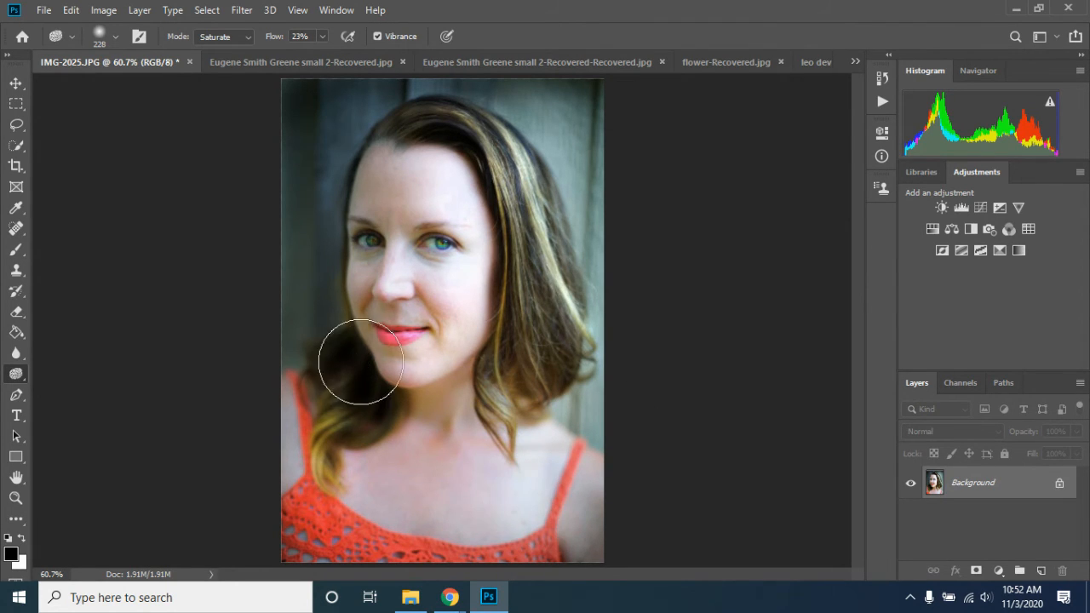
# Tone down the colour of the lips using the Sponge tool in Desaturate mode with a 44 px brush
pyautogui.click(17, 501)
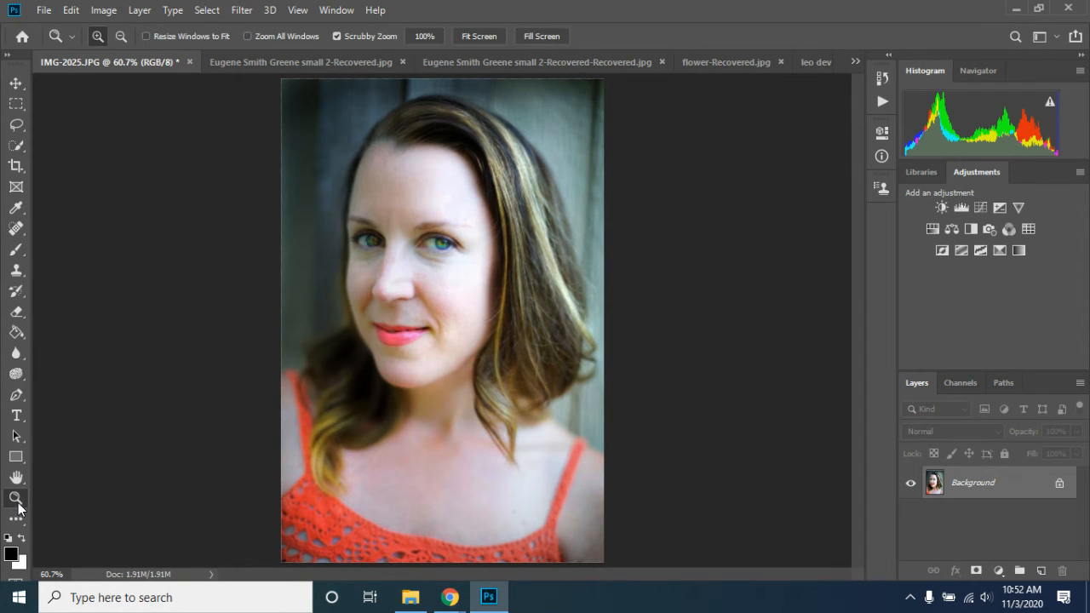
pyautogui.click(379, 330)
pyautogui.click(370, 325)
pyautogui.click(390, 328)
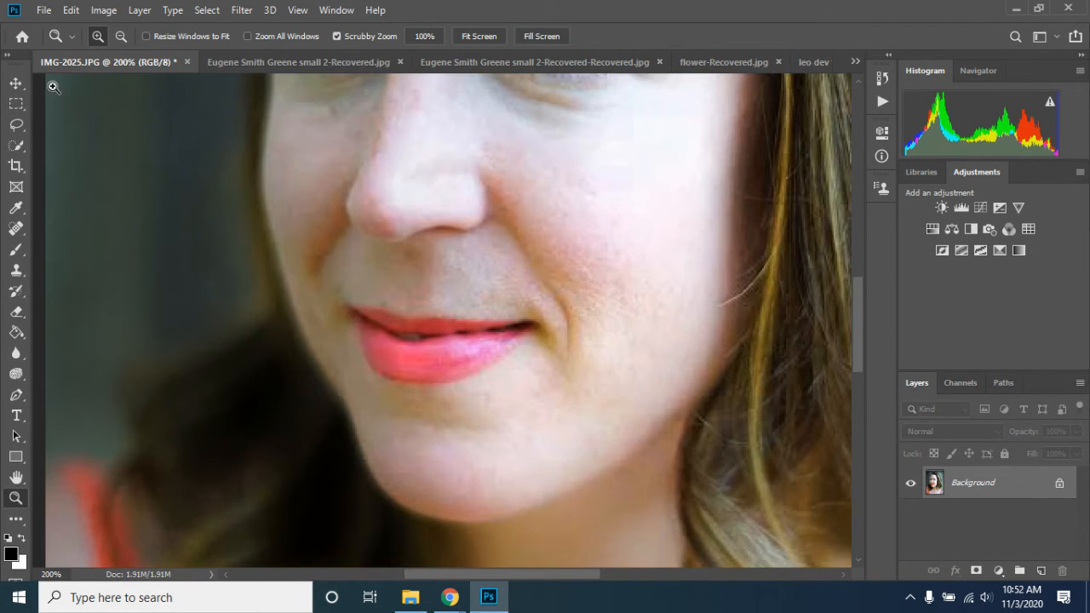
pyautogui.click(16, 374)
pyautogui.click(89, 402)
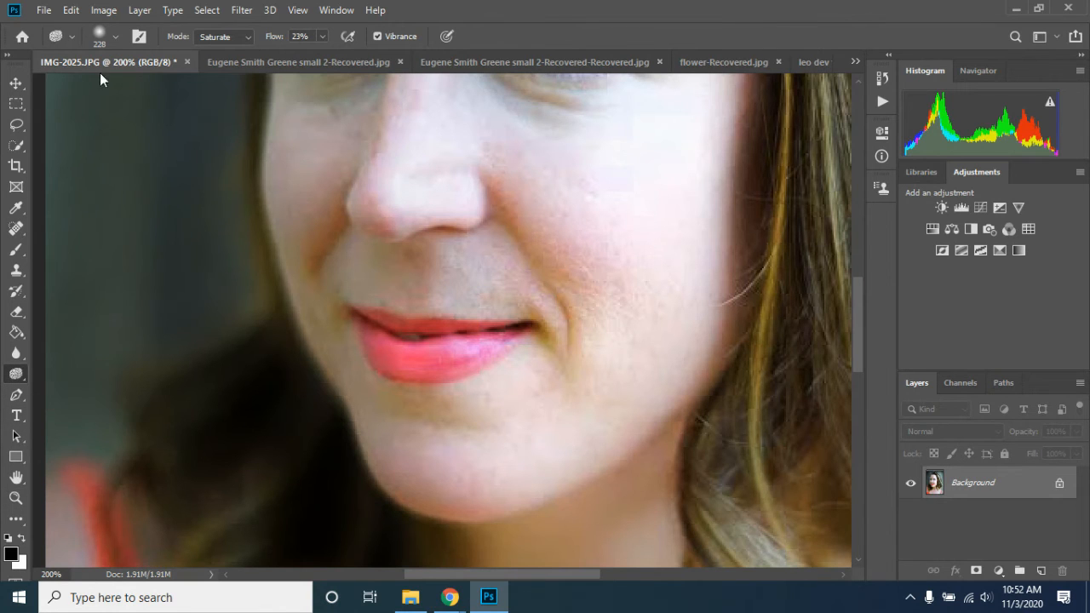
pyautogui.click(243, 37)
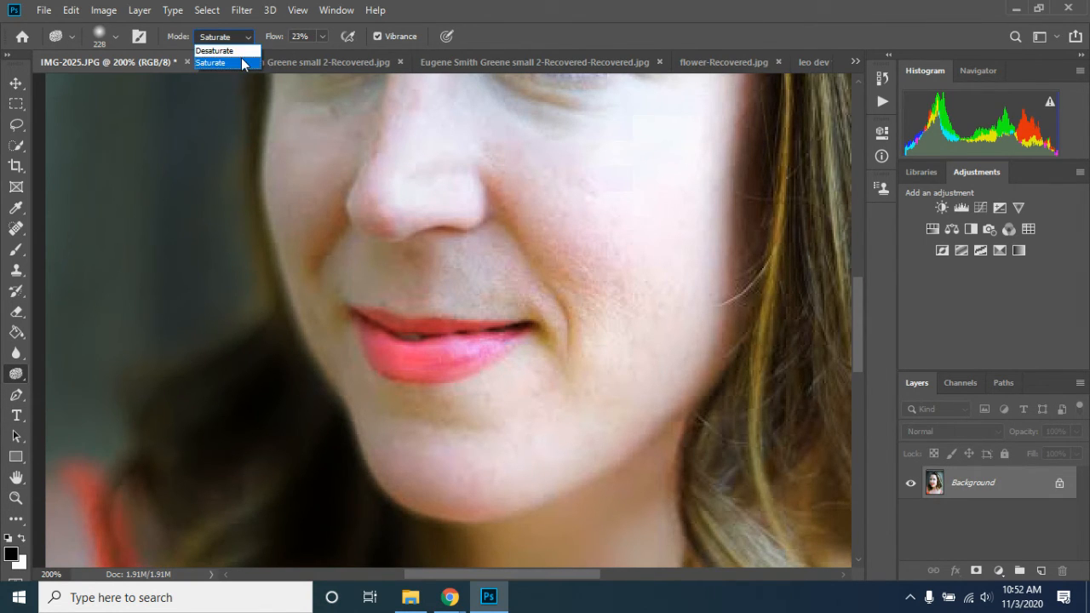
pyautogui.click(219, 47)
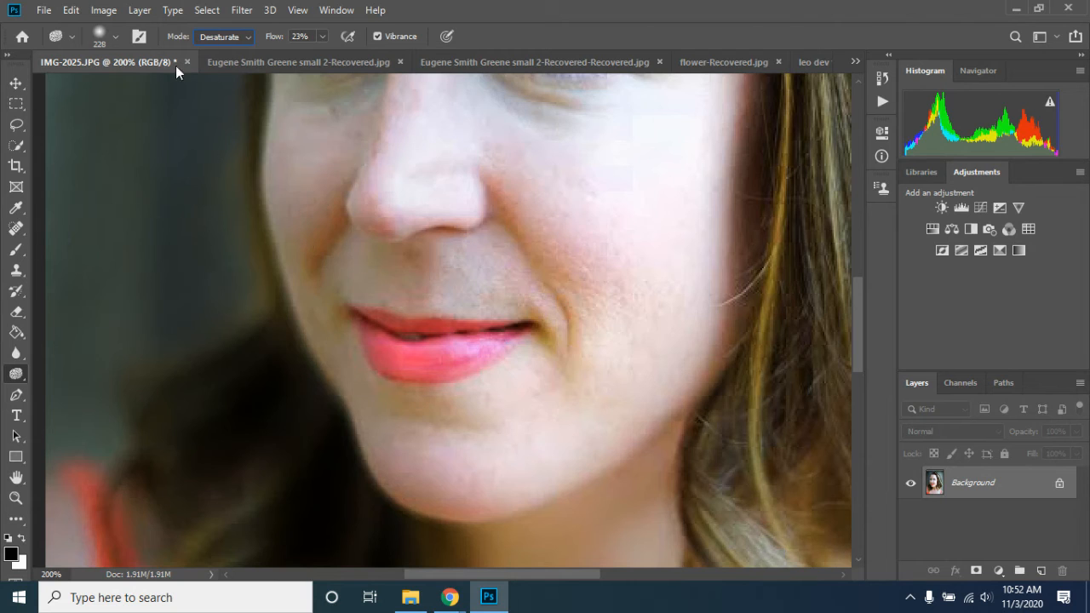
pyautogui.click(116, 37)
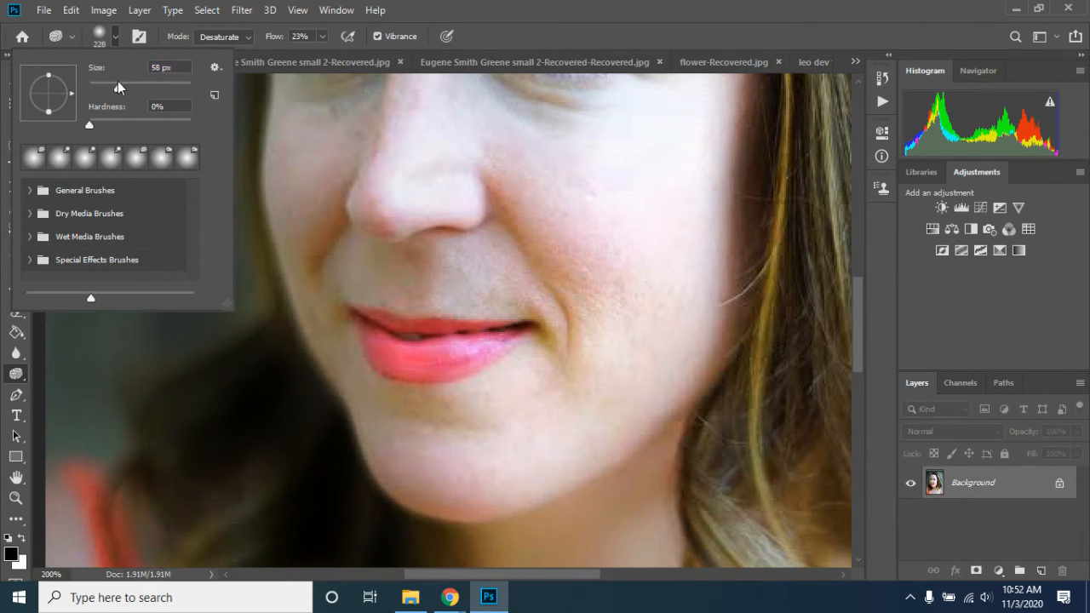
pyautogui.moveTo(118, 81); pyautogui.dragTo(114, 83)
pyautogui.click(400, 329)
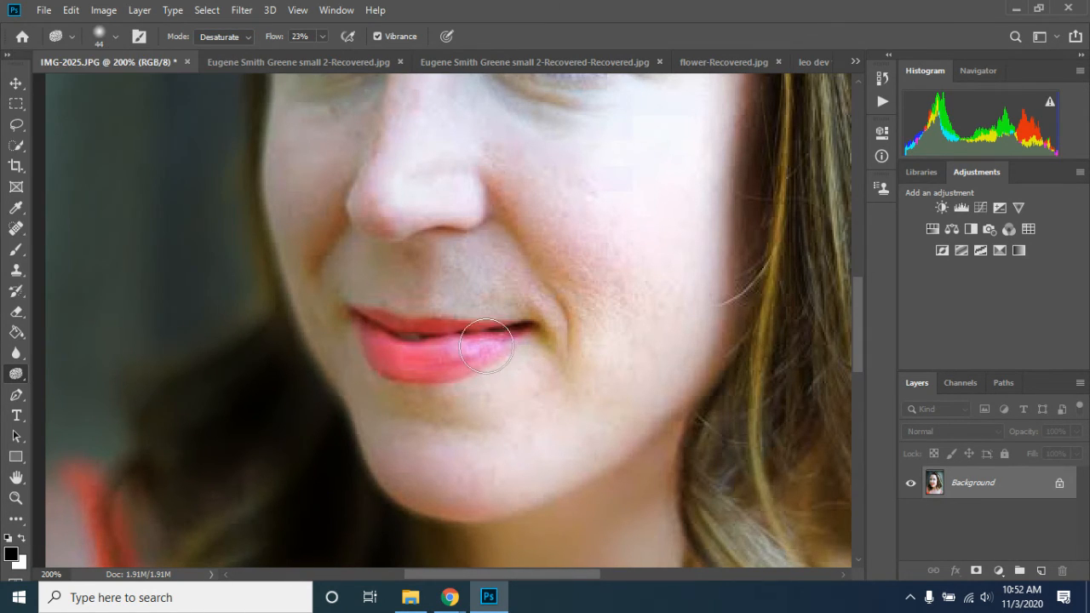
pyautogui.moveTo(486, 346)
pyautogui.mouseDown()
pyautogui.moveTo(382, 340)
pyautogui.moveTo(450, 328)
pyautogui.moveTo(414, 346)
pyautogui.moveTo(383, 335)
pyautogui.mouseUp()
# Intensify the colour of the orange top using the Sponge tool in Saturate mode with a 78 px brush at 23% flow
pyautogui.click(15, 497)
pyautogui.click(477, 37)
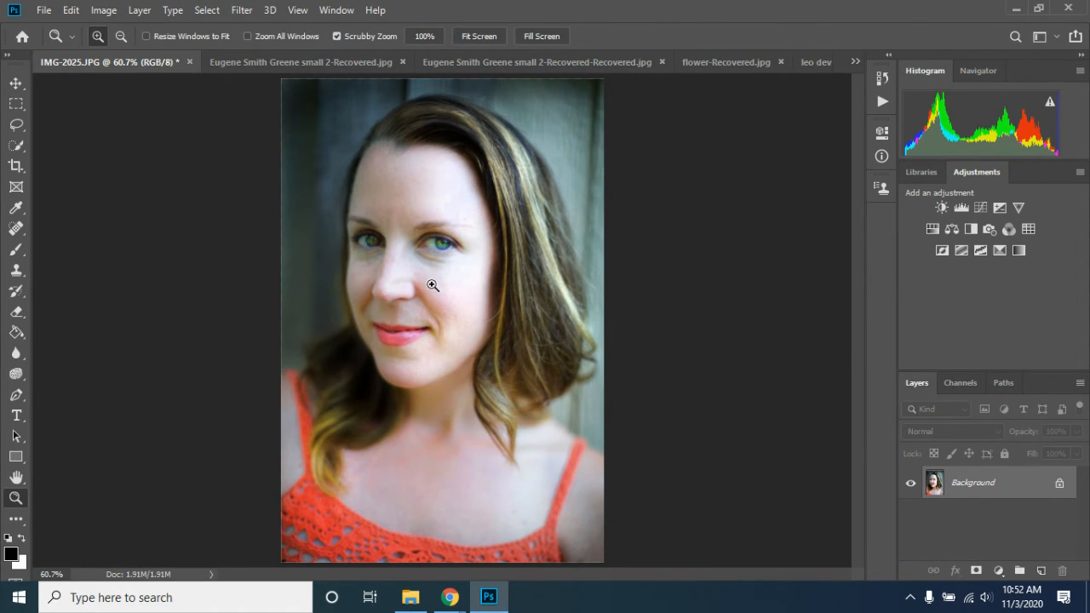
pyautogui.click(16, 373)
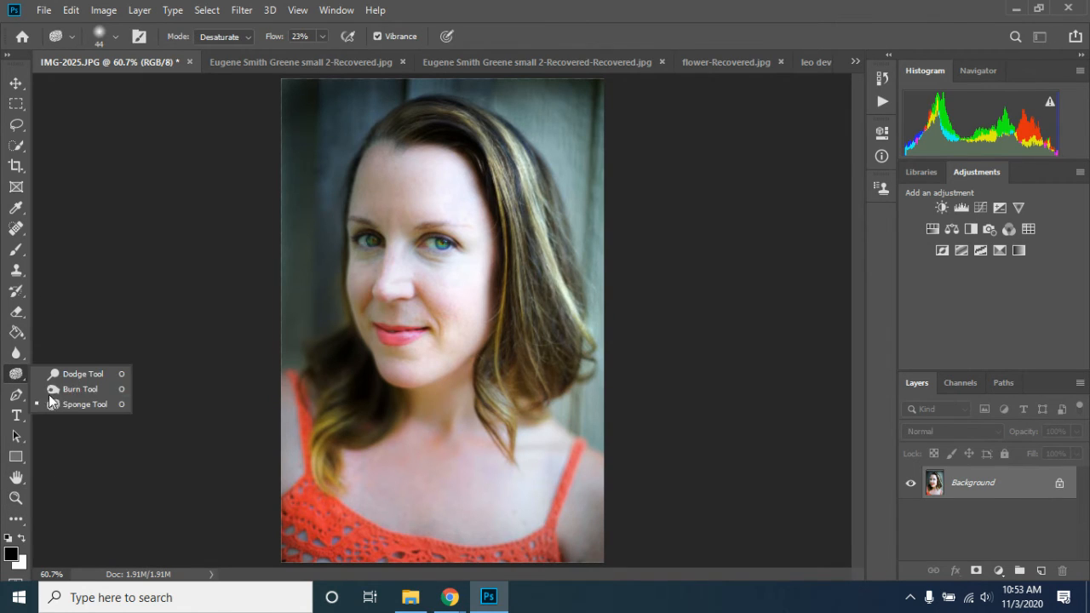
pyautogui.click(75, 405)
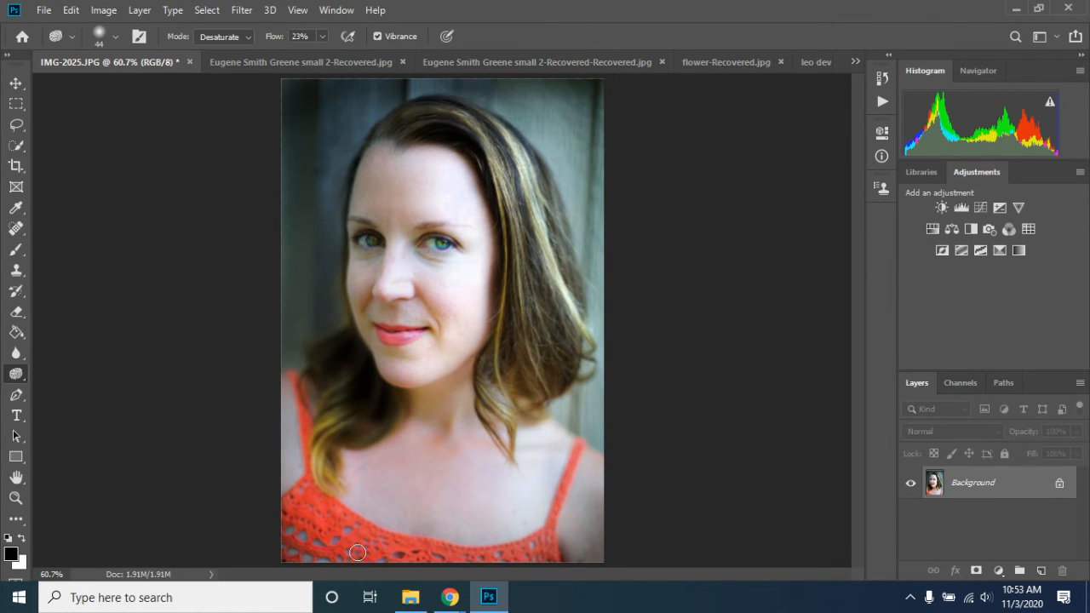
pyautogui.click(248, 38)
pyautogui.click(242, 58)
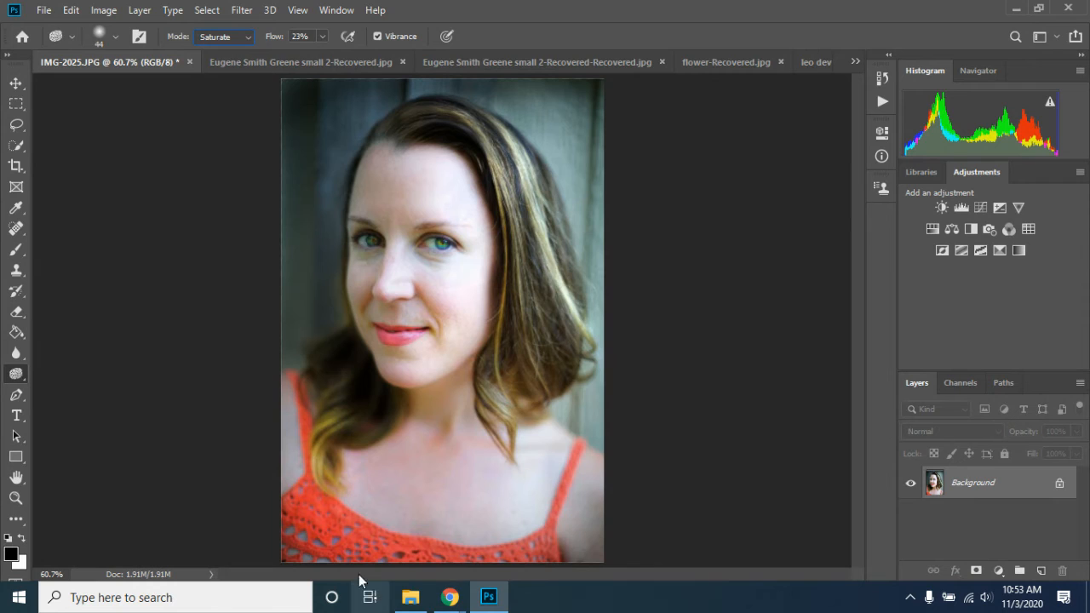
pyautogui.click(116, 36)
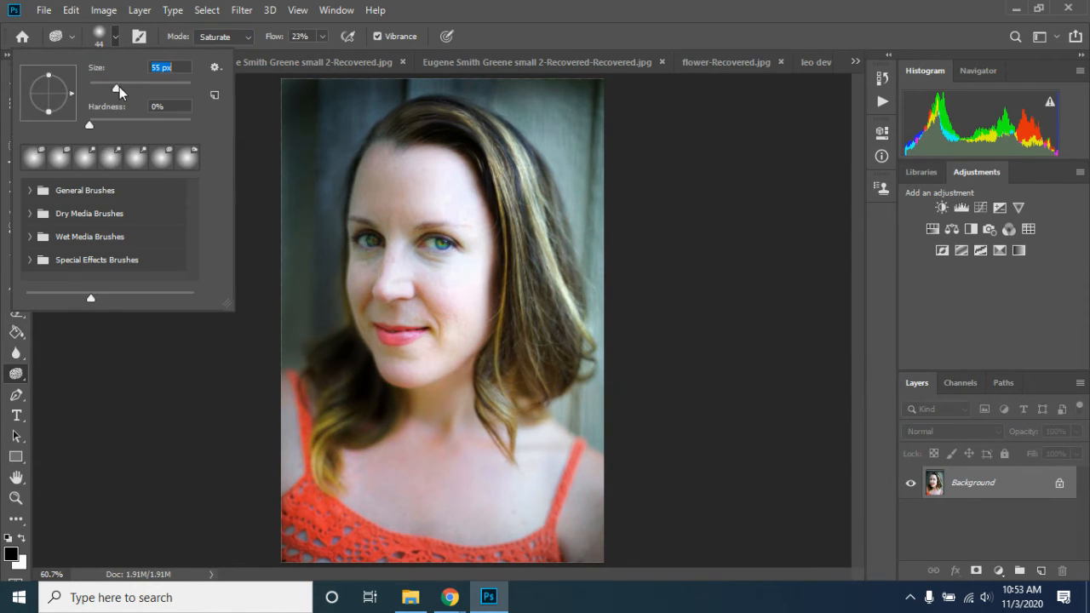
pyautogui.click(317, 503)
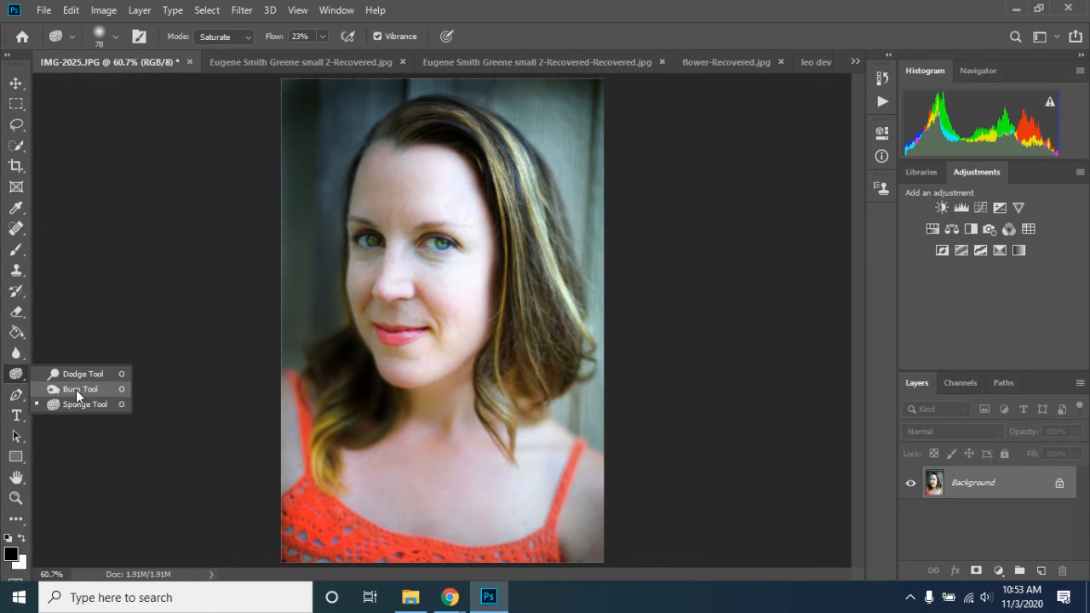
# Activate the Burn tool and bring the IMG-2025 portrait back to the front after viewing another open photo
pyautogui.click(75, 389)
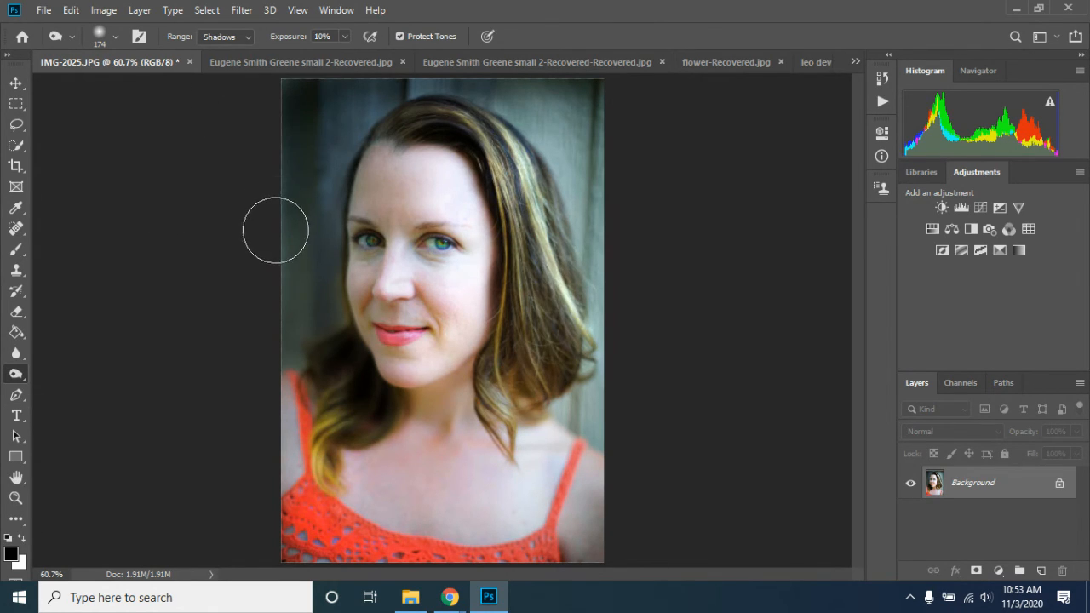
pyautogui.moveTo(275, 61); pyautogui.dragTo(741, 61)
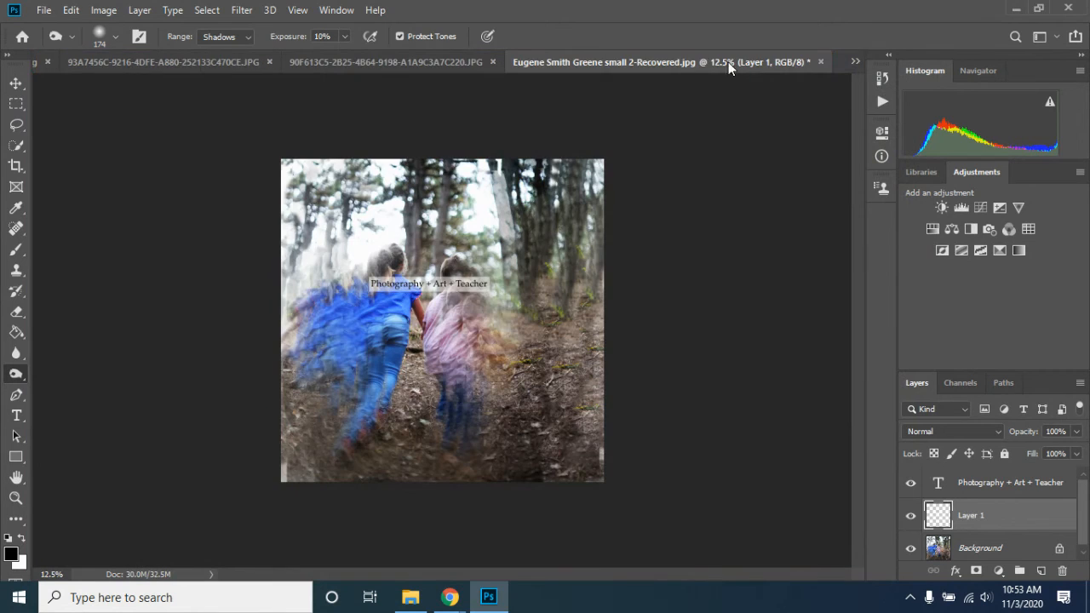
pyautogui.click(856, 61)
pyautogui.click(709, 67)
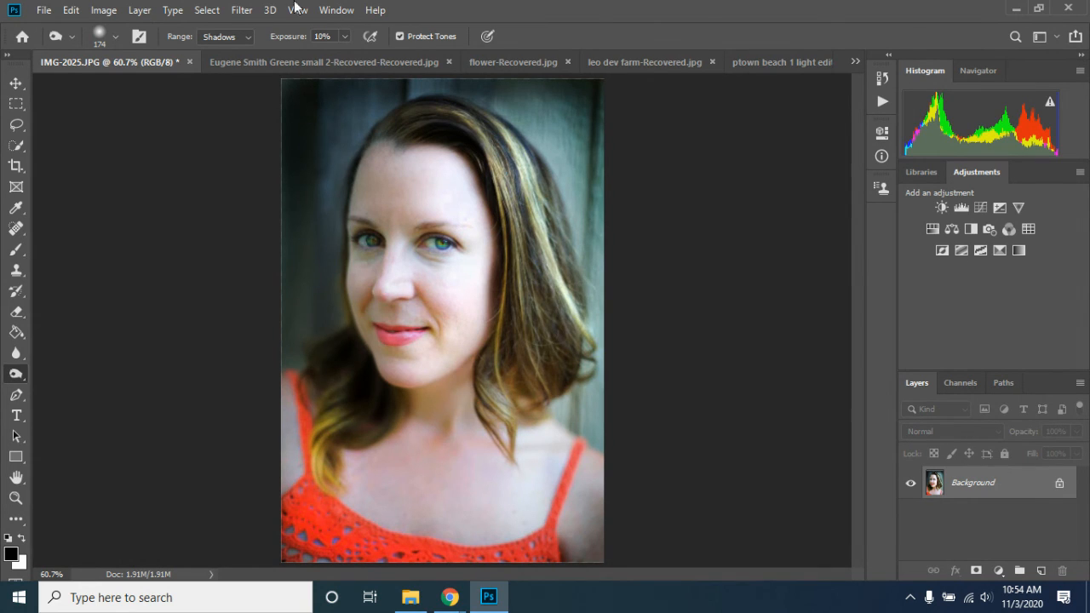
# Save the edited portrait as a separate JPEG named IMG-20255 in the original's folder, with quality 11 and the Baseline ("Standard") format
pyautogui.click(43, 12)
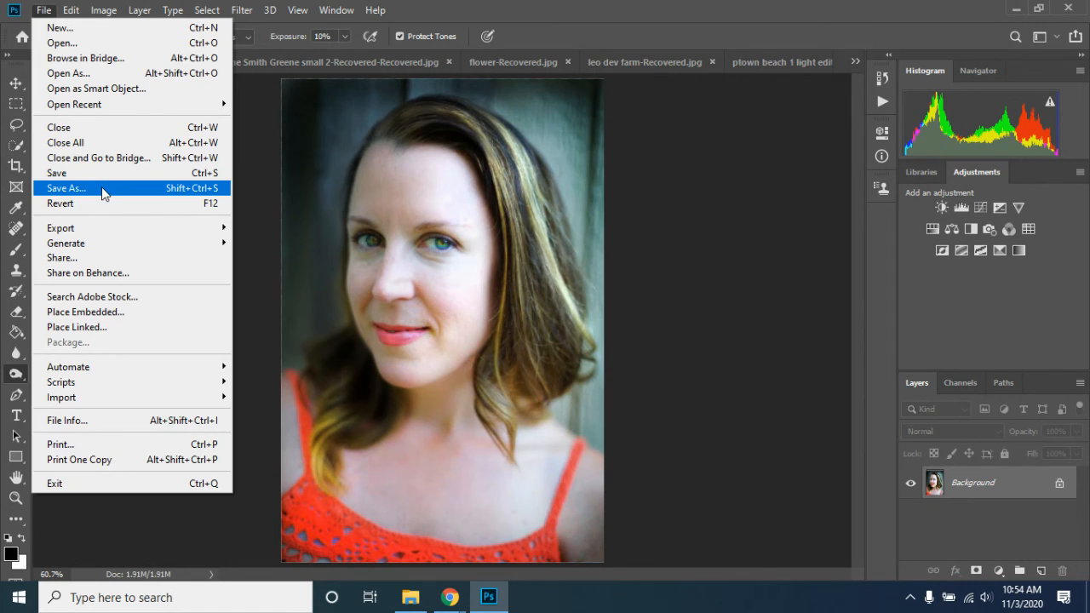
pyautogui.click(103, 193)
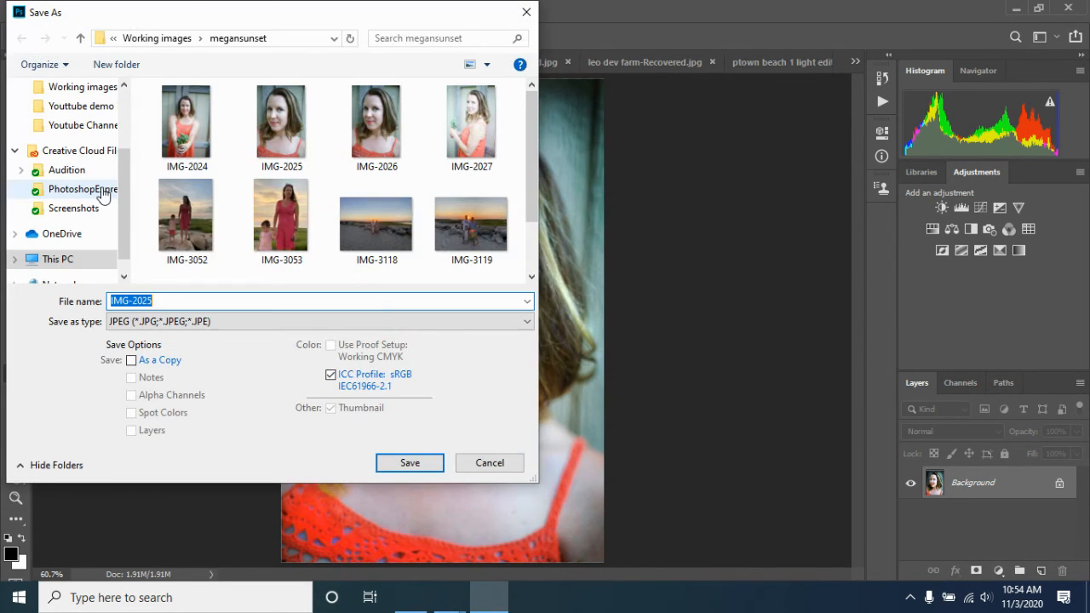
pyautogui.click(160, 303)
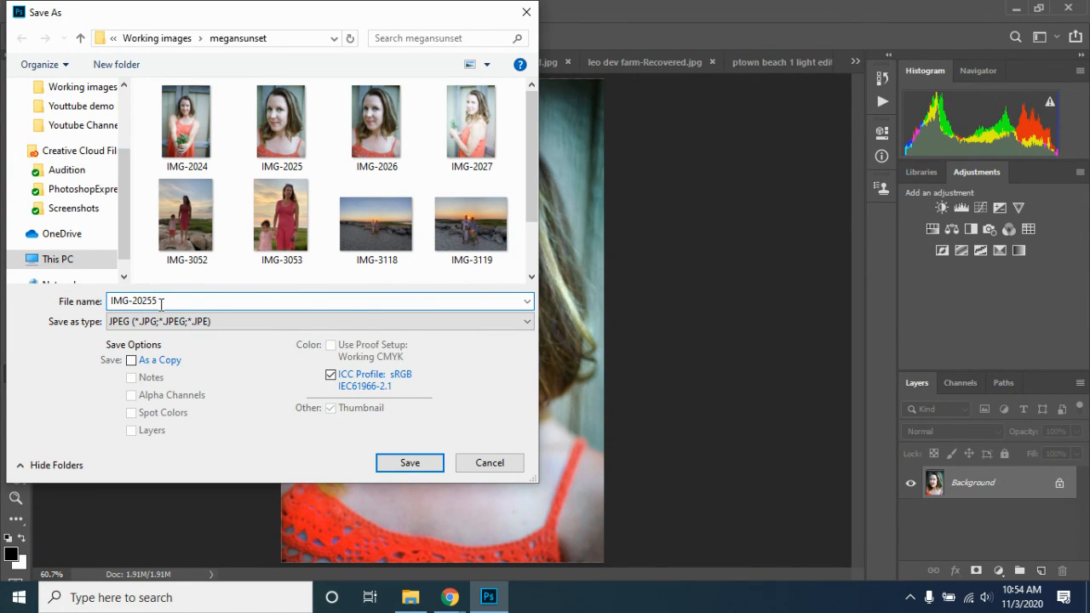
pyautogui.press('BackSpace')
pyautogui.click(426, 467)
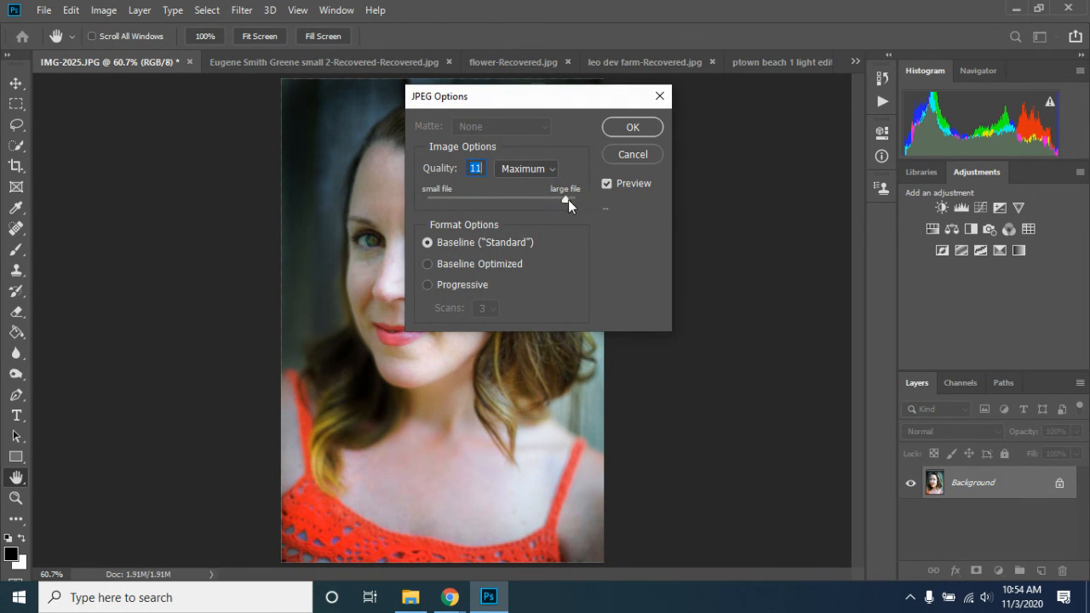
pyautogui.click(633, 128)
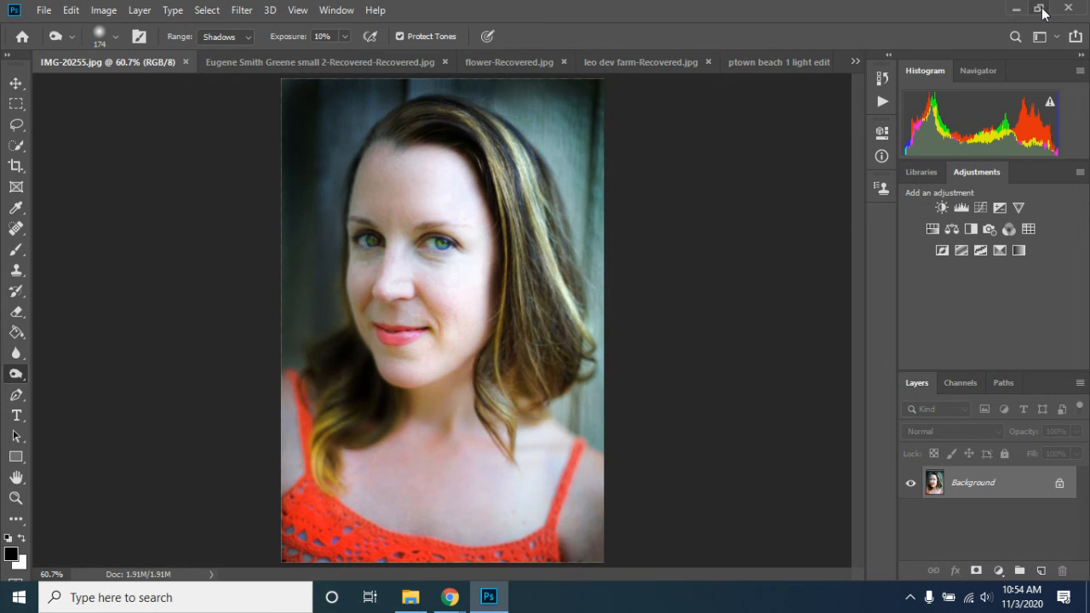
# Switch to File Explorer, open the megansunset folder to compare IMG-20255 with the original IMG-2025, and rearrange the windows
pyautogui.click(1037, 10)
pyautogui.click(928, 45)
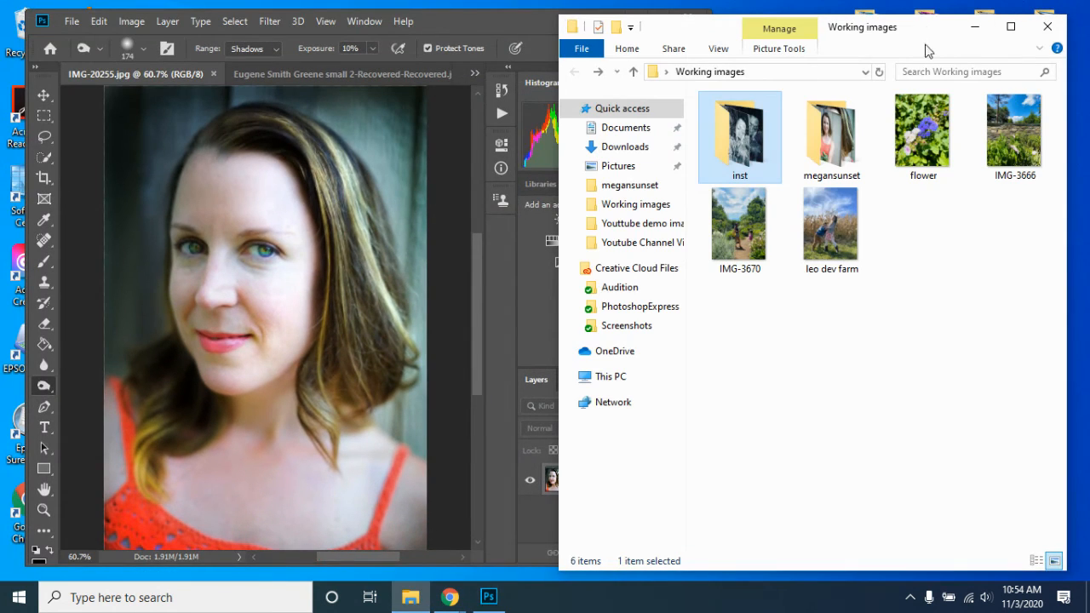
pyautogui.doubleClick(826, 136)
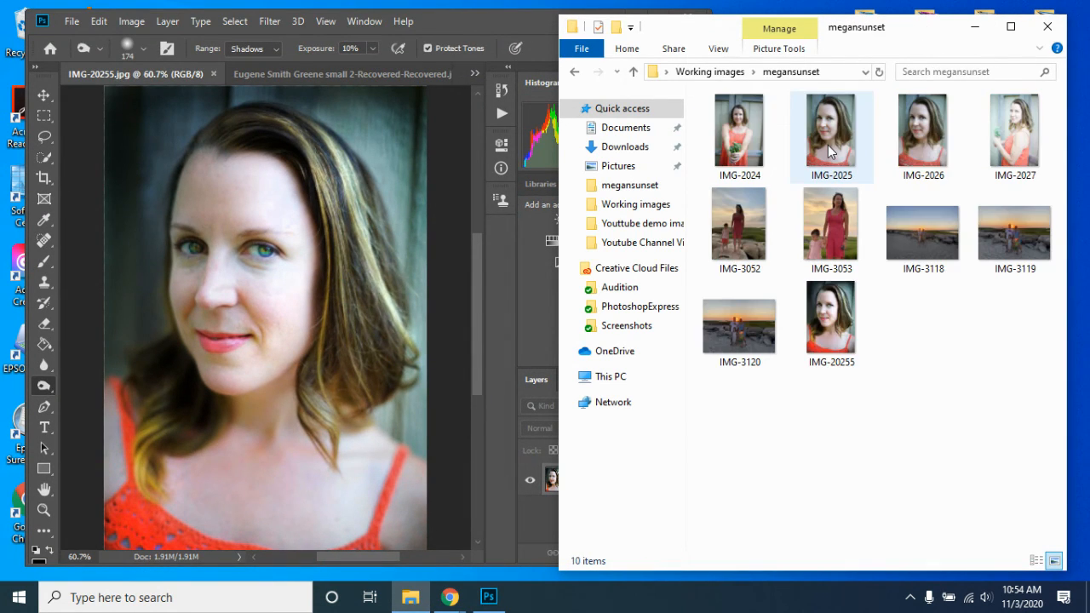
pyautogui.moveTo(937, 48); pyautogui.dragTo(655, 51)
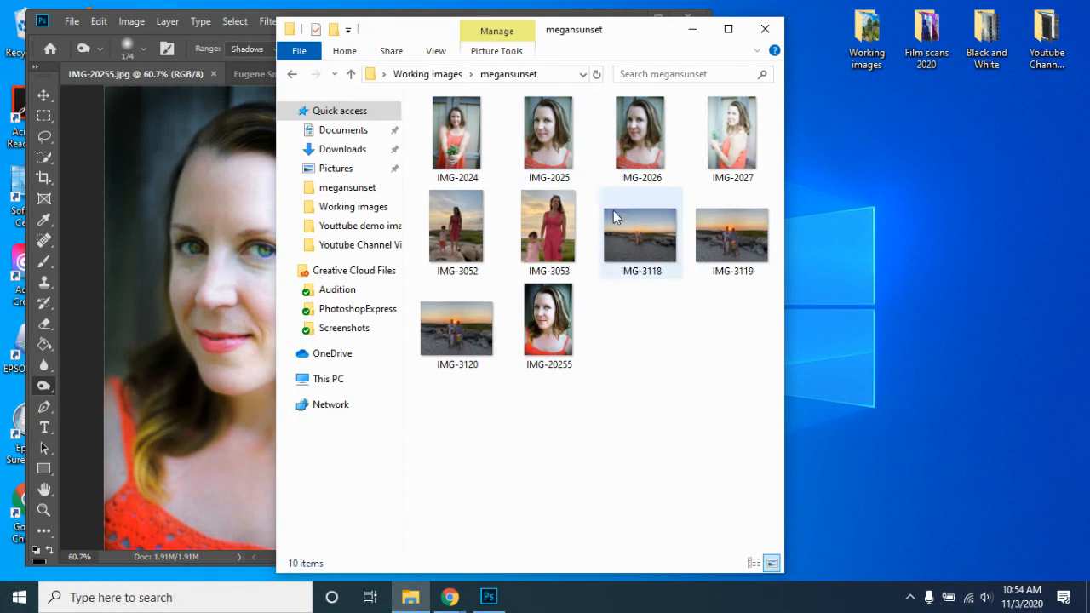
pyautogui.moveTo(635, 34); pyautogui.dragTo(852, 35)
pyautogui.moveTo(461, 25); pyautogui.dragTo(667, 18)
# Adjust the portrait's Brightness/Contrast, setting contrast to 76 and brightness to -12
pyautogui.click(349, 18)
pyautogui.moveTo(426, 61)
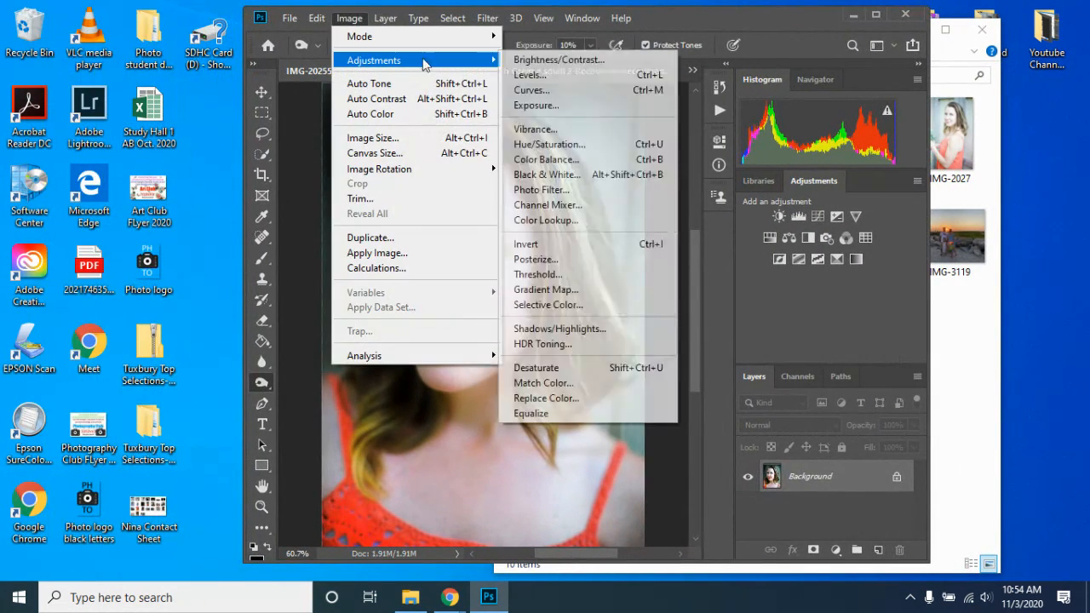
pyautogui.click(579, 64)
pyautogui.moveTo(891, 132); pyautogui.dragTo(947, 133)
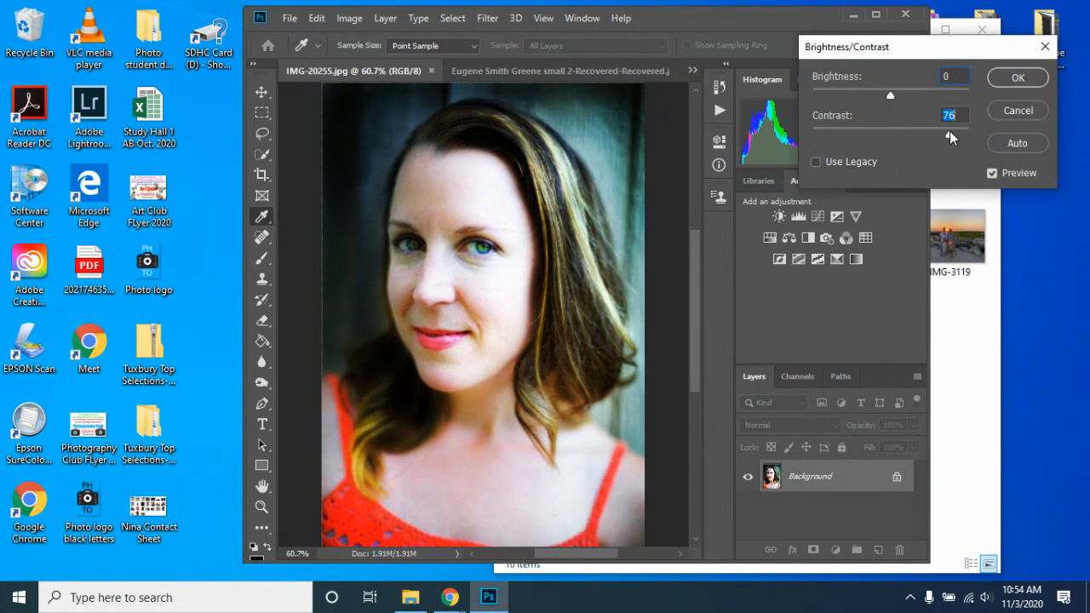
pyautogui.moveTo(890, 95)
pyautogui.mouseDown()
pyautogui.moveTo(859, 97)
pyautogui.moveTo(900, 95)
pyautogui.moveTo(883, 101)
pyautogui.mouseUp()
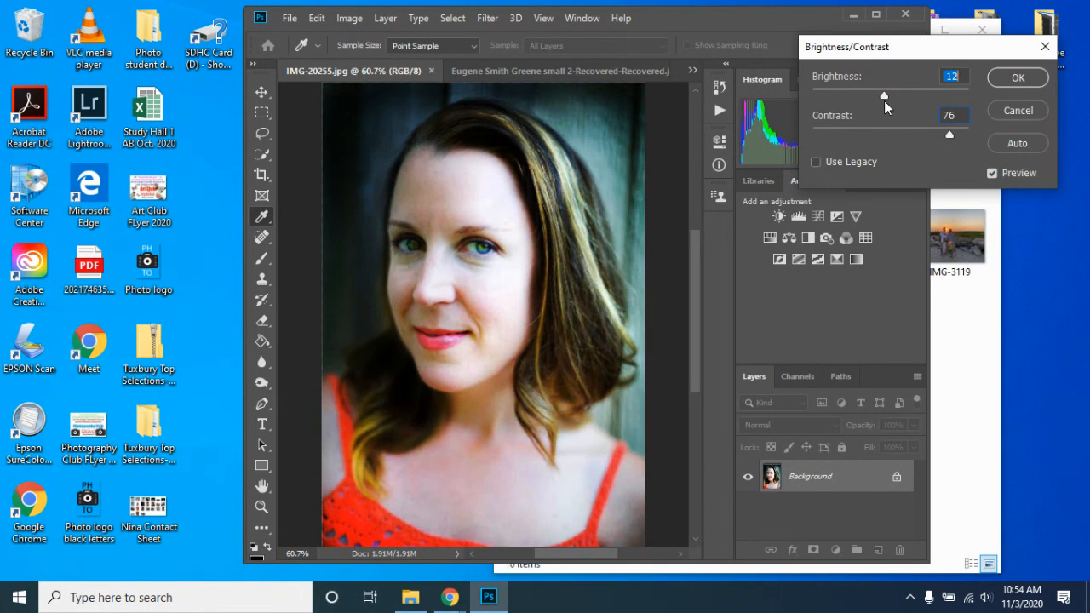
pyautogui.click(1018, 78)
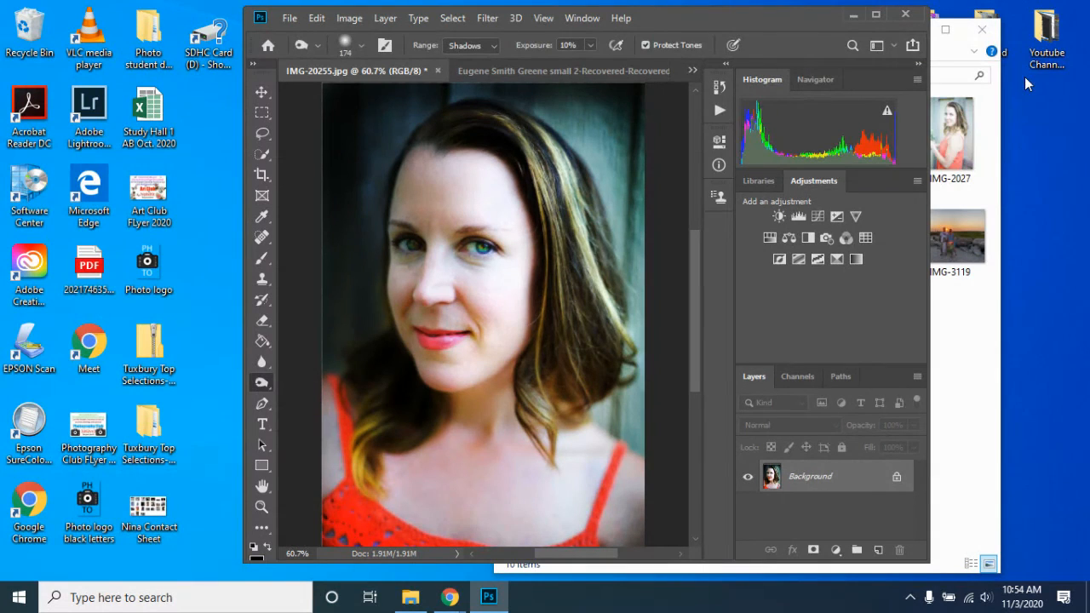
# Save the contrast-adjusted portrait as another JPEG named IMG-202555 in the same folder
pyautogui.click(290, 18)
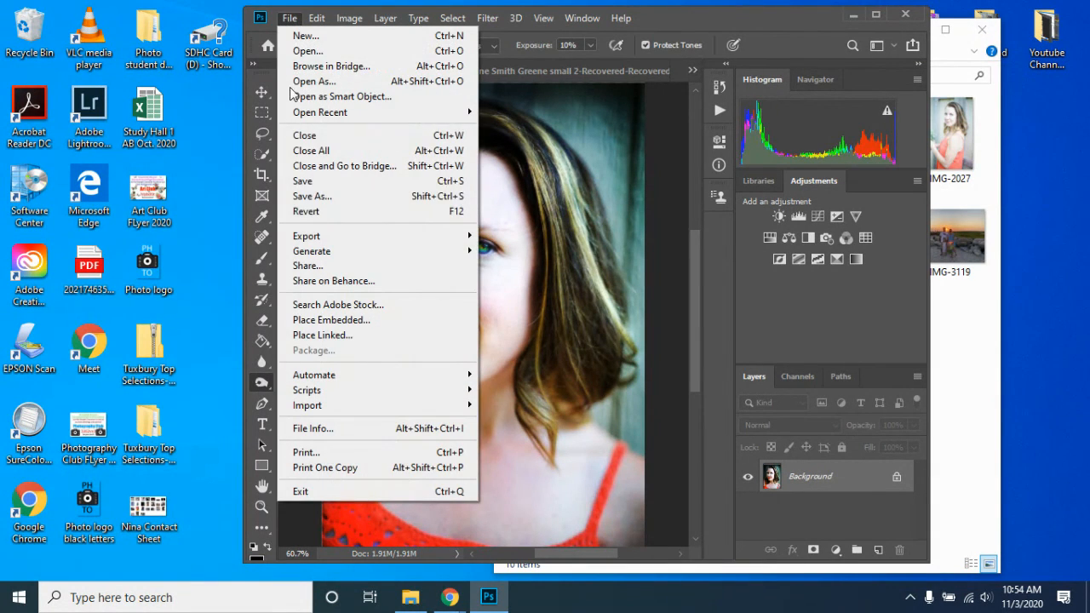
pyautogui.click(308, 203)
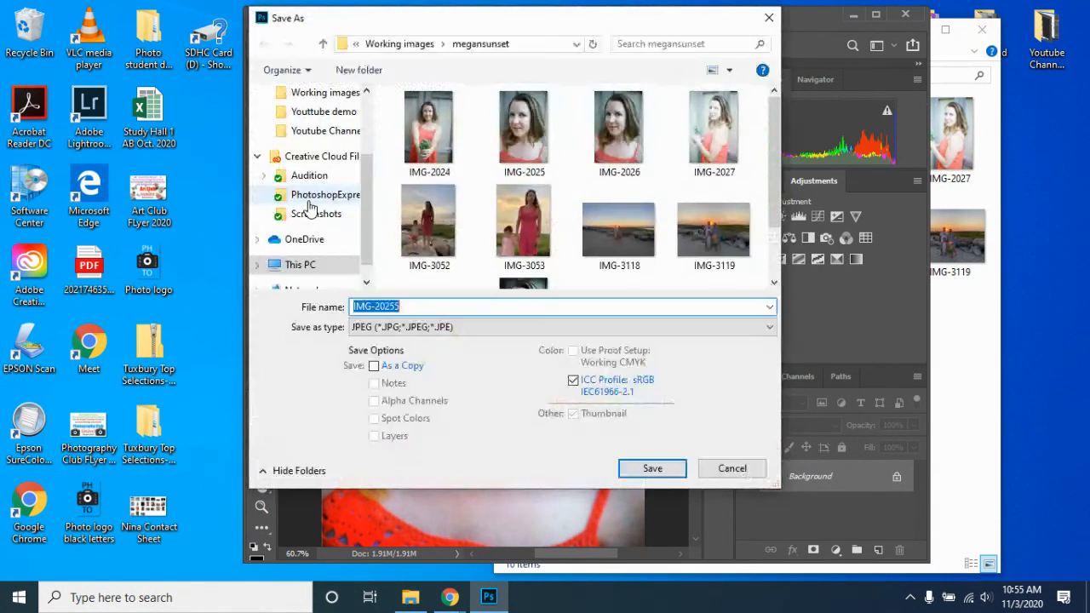
pyautogui.click(405, 306)
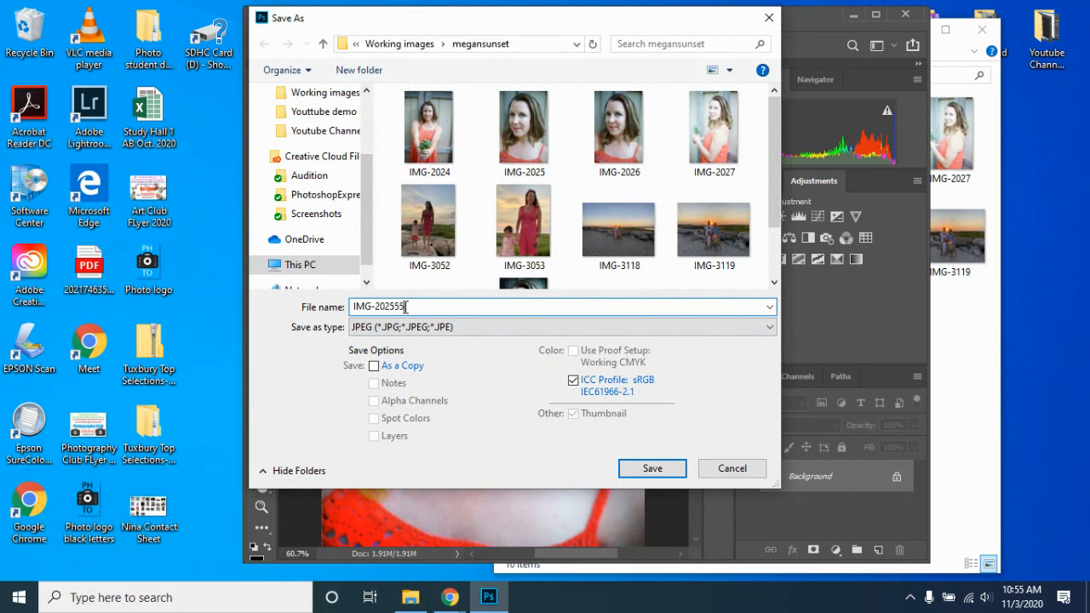
pyautogui.write('5')
pyautogui.click(649, 468)
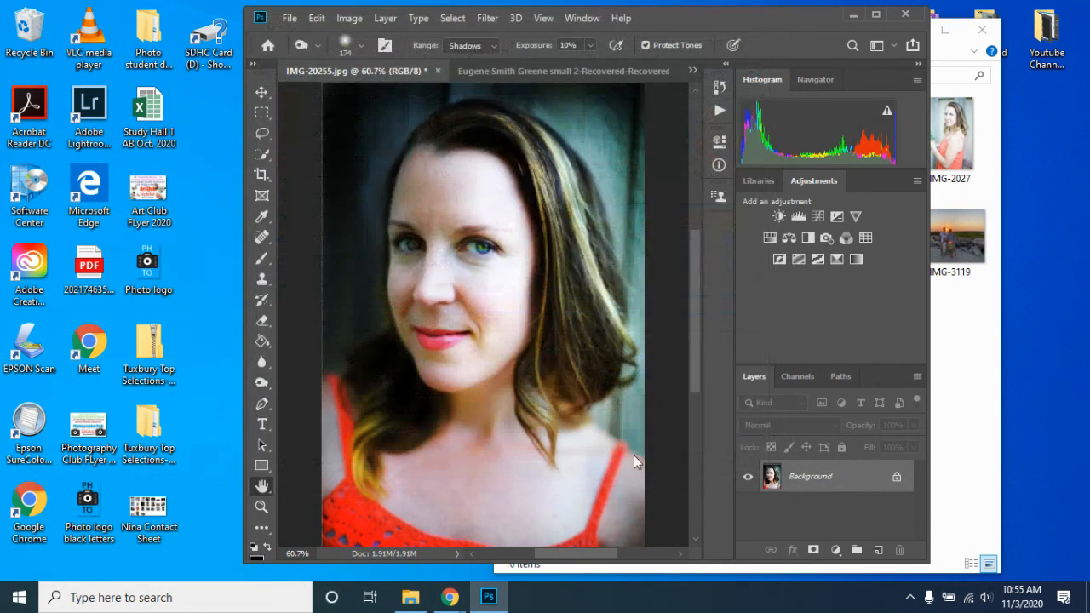
pyautogui.click(628, 129)
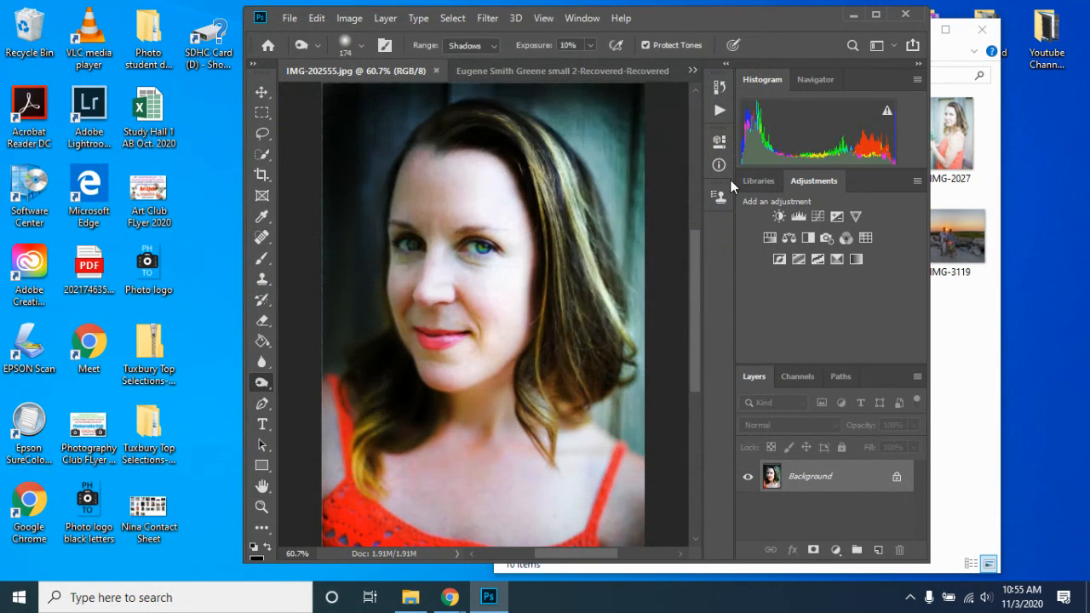
# Maximise the image editor's window
pyautogui.click(875, 15)
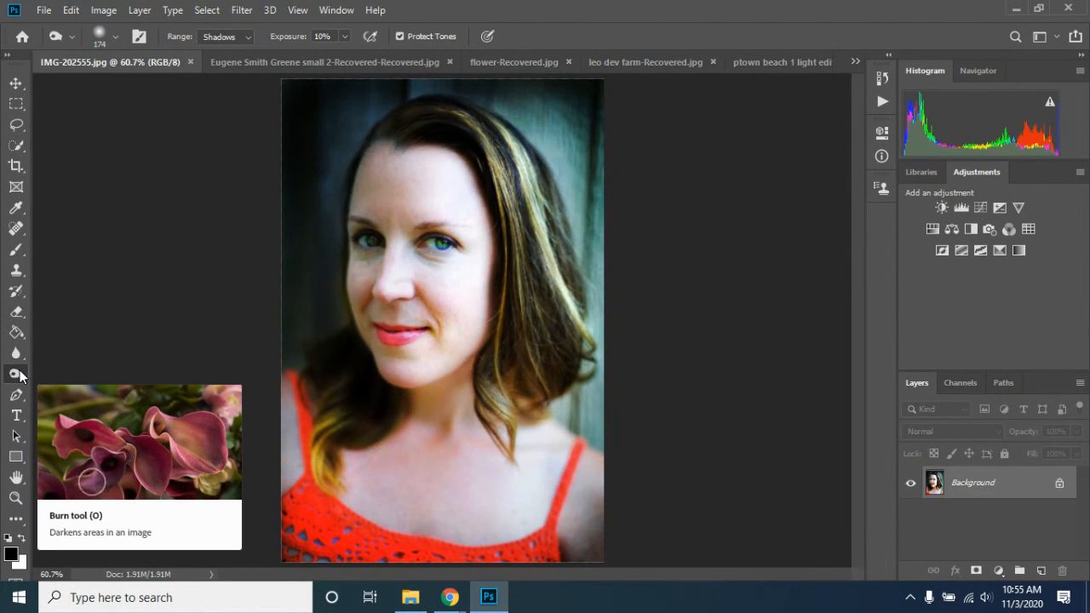
pyautogui.moveTo(450, 597)
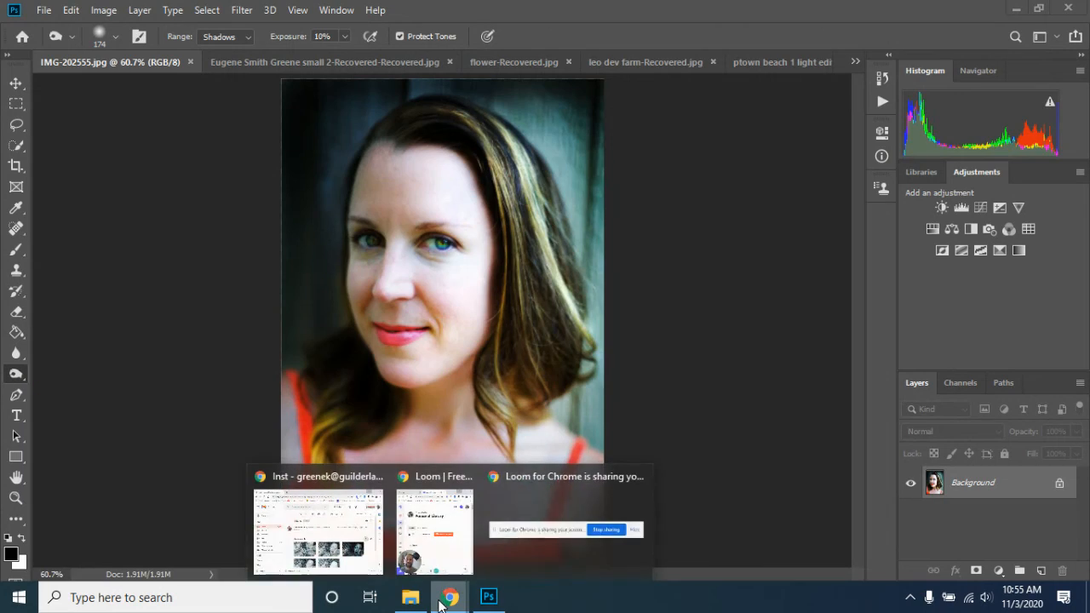